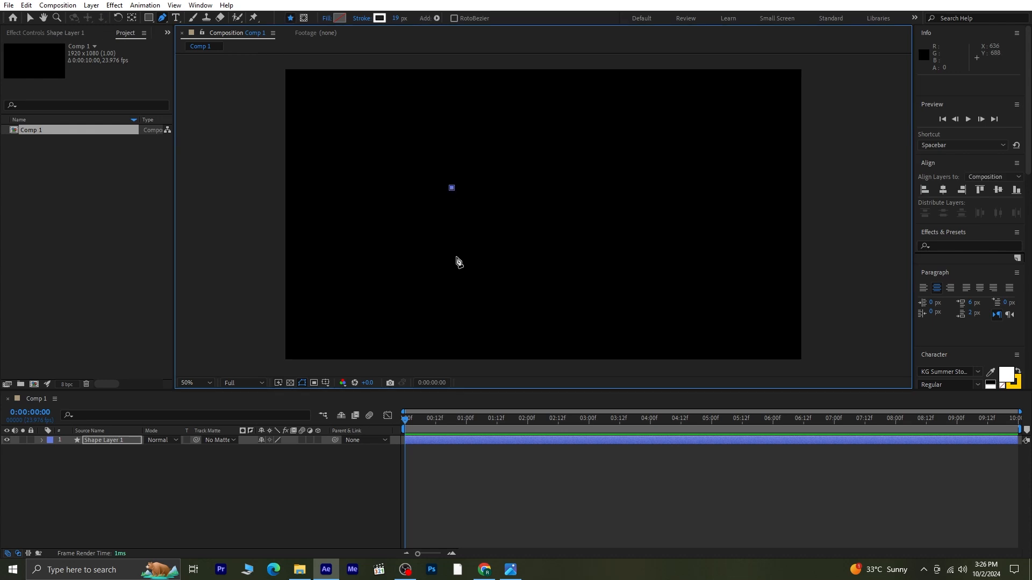
# - Finish an L-shaped leg path with the Pen tool and add vertices midway down the leg and along the foot
pyautogui.click(452, 279)
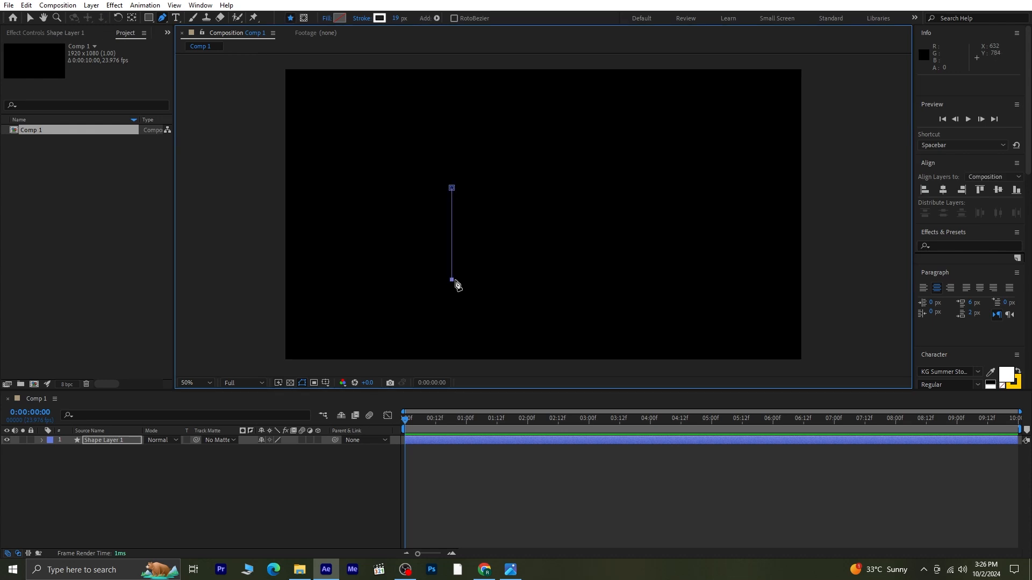
pyautogui.click(483, 279)
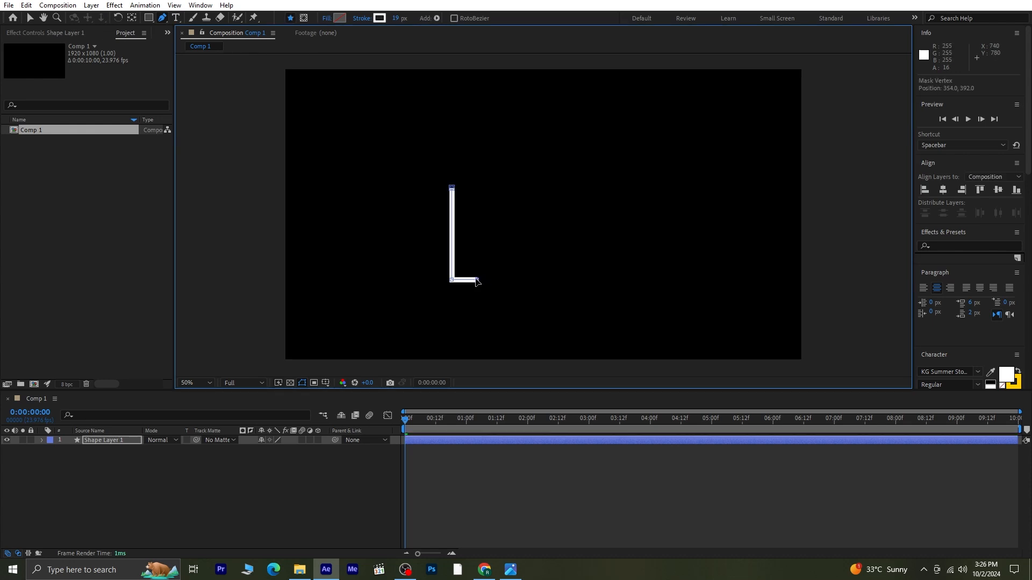
pyautogui.scroll(2, 459, 281)
pyautogui.moveTo(498, 210); pyautogui.dragTo(484, 226)
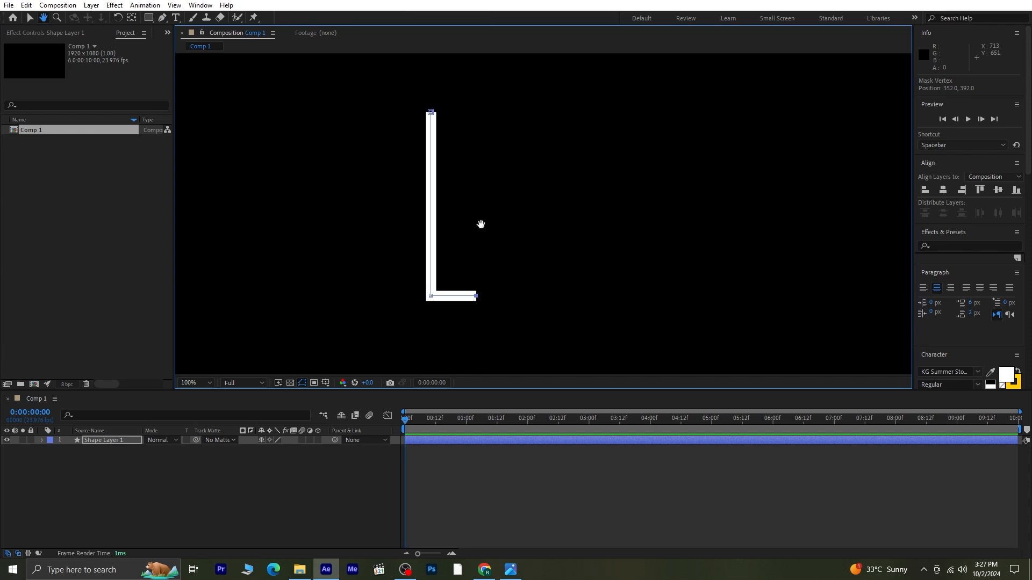
pyautogui.click(431, 210)
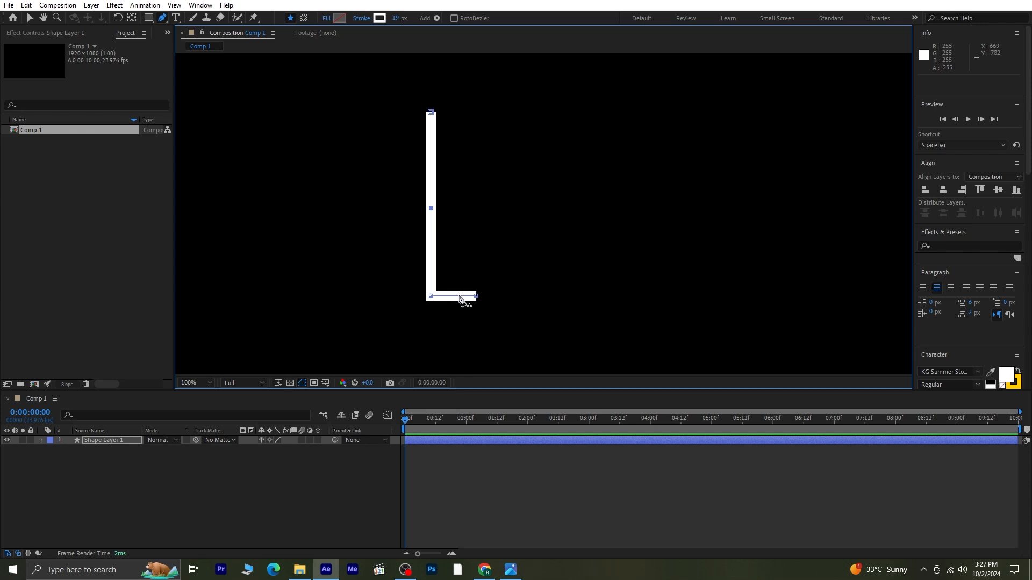
pyautogui.click(460, 295)
# - Add a rotation keyframe to the leg layer at 0 seconds and move its anchor point to the leg's upper end
pyautogui.press('r')
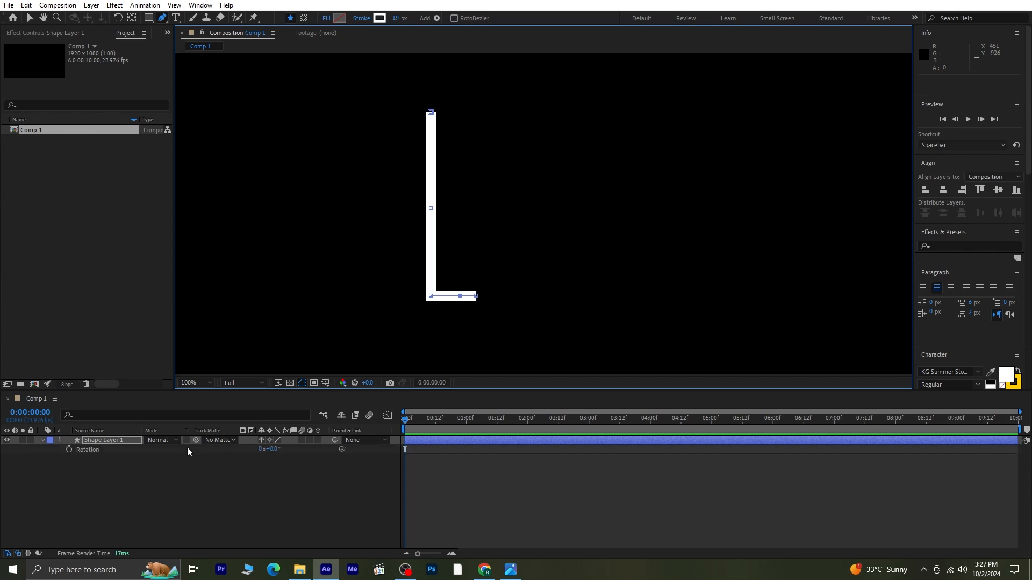
pyautogui.click(70, 450)
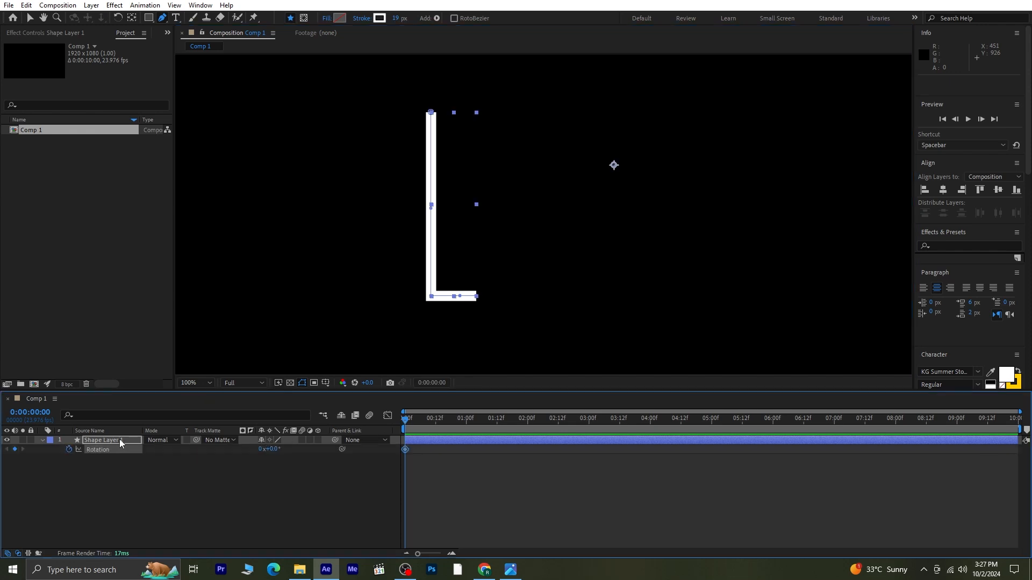
pyautogui.click(135, 19)
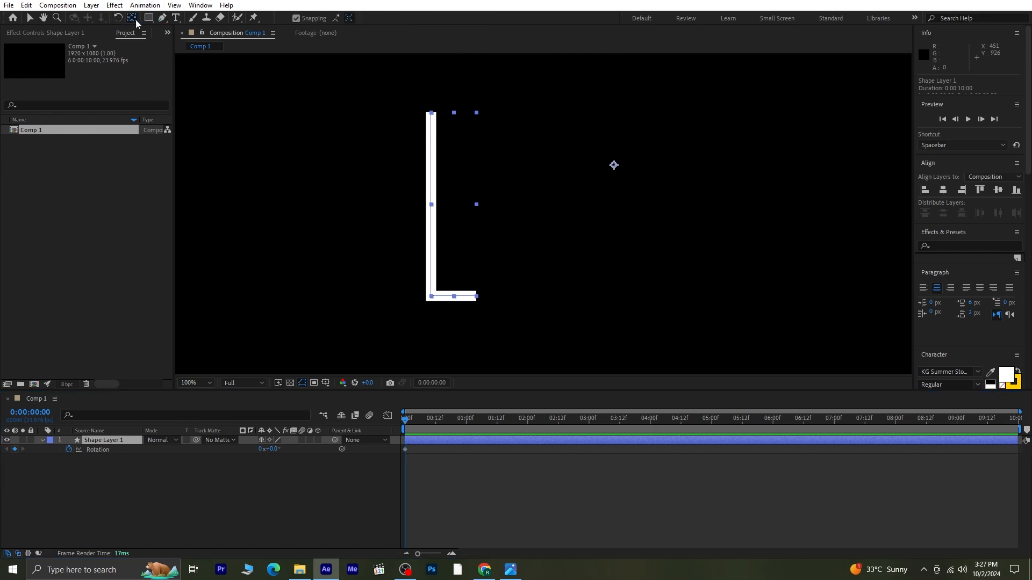
pyautogui.moveTo(614, 165); pyautogui.dragTo(431, 114)
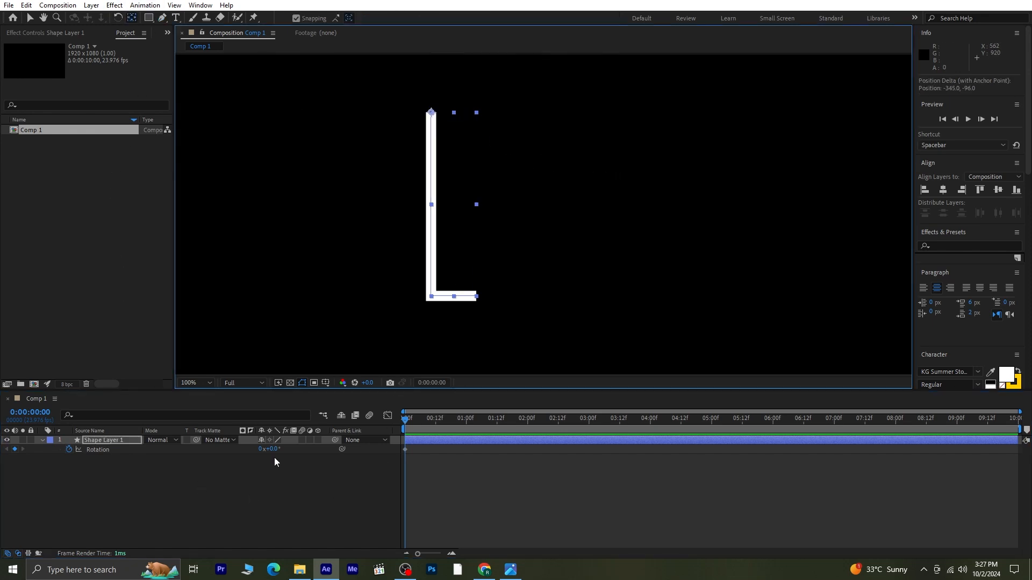
# - Set the leg's rotation to -24° at 0 seconds and 24° at 1 second
pyautogui.moveTo(269, 450); pyautogui.dragTo(265, 453)
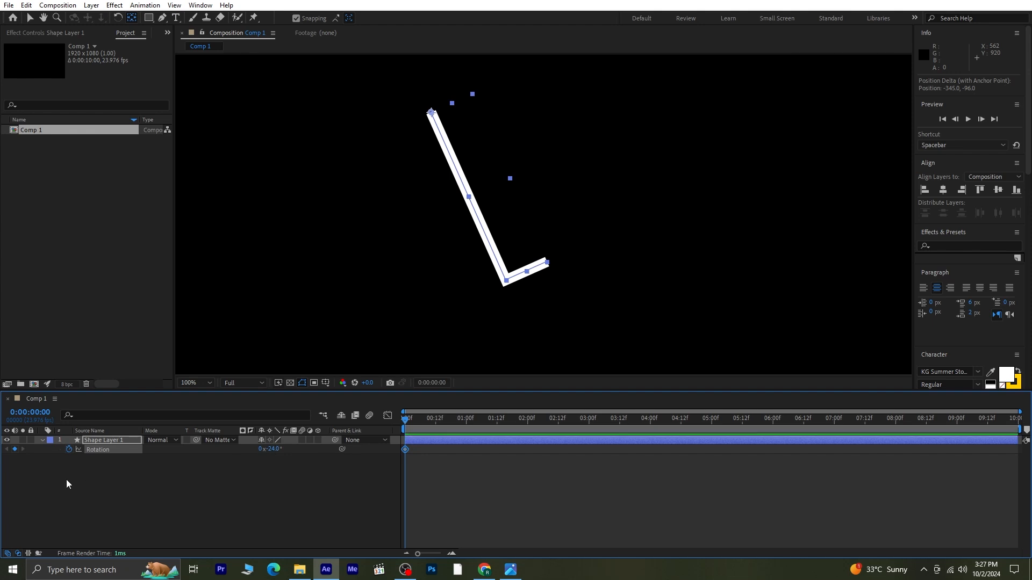
pyautogui.moveTo(410, 420); pyautogui.dragTo(467, 465)
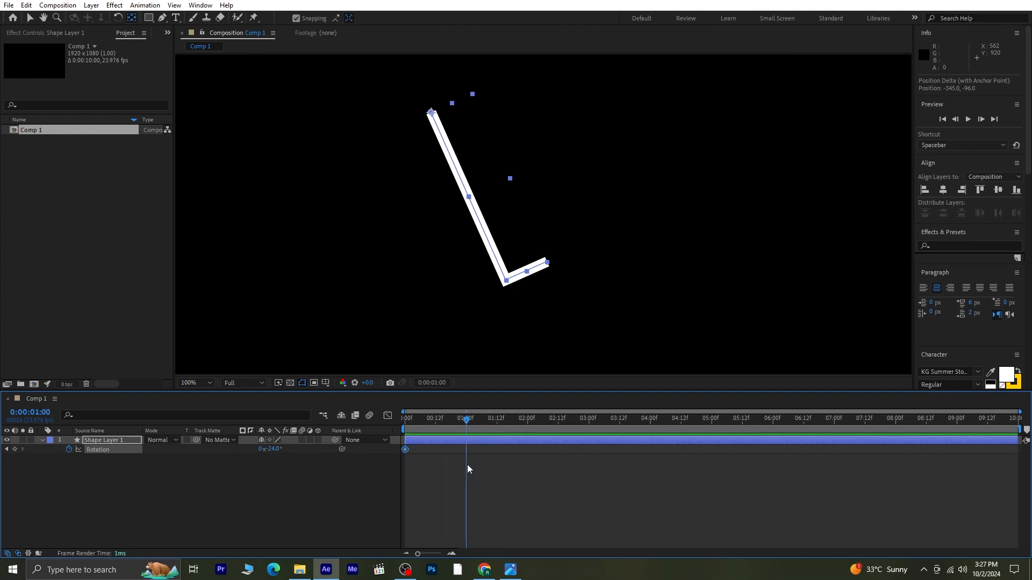
pyautogui.click(278, 452)
pyautogui.write('24')
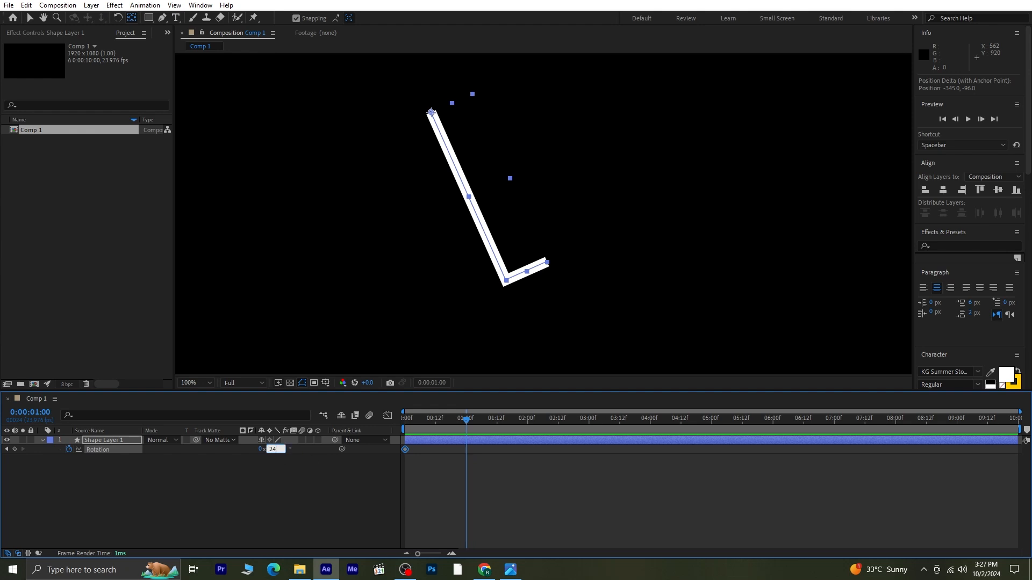
pyautogui.press('Return')
# - Set the leg's rotation to -24° at 2 seconds to complete the swing cycle
pyautogui.moveTo(468, 420); pyautogui.dragTo(528, 458)
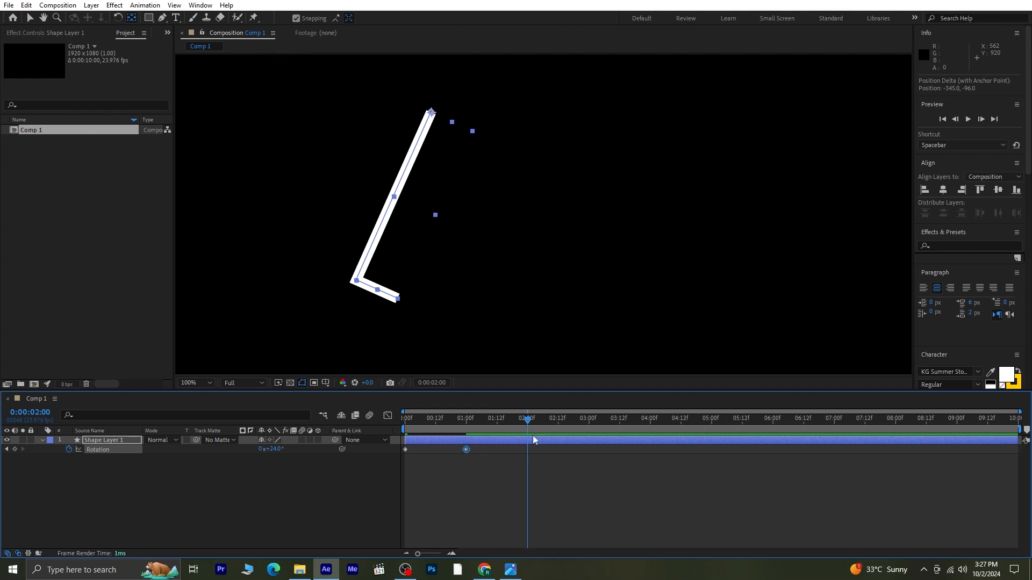
pyautogui.click(272, 449)
pyautogui.write('-24')
pyautogui.press('Return')
# - End the work area just past 2 seconds and preview the leg swing
pyautogui.moveTo(526, 421); pyautogui.dragTo(333, 448)
pyautogui.moveTo(410, 416); pyautogui.dragTo(531, 476)
pyautogui.press('n')
pyautogui.press('space')
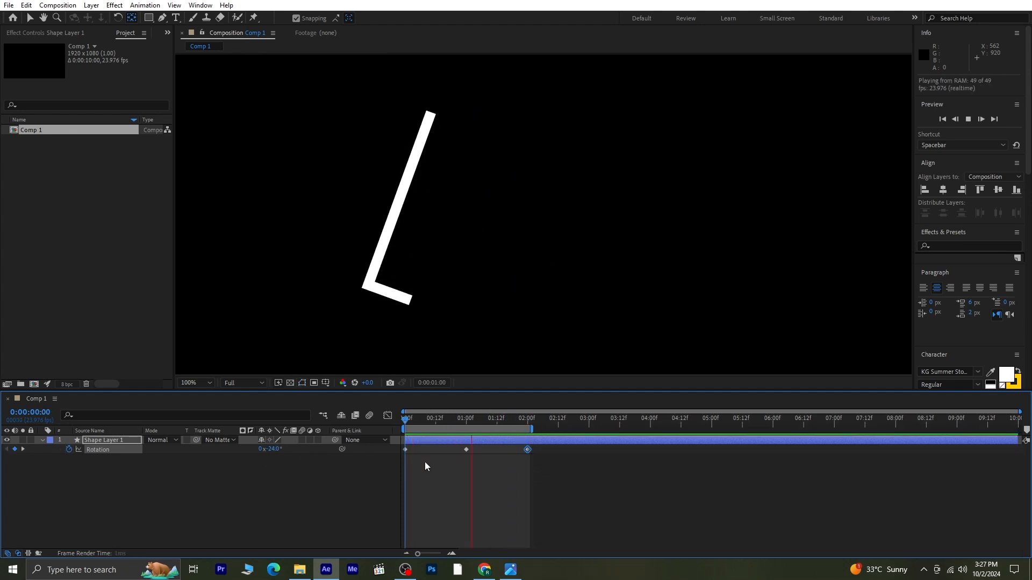
pyautogui.press('space')
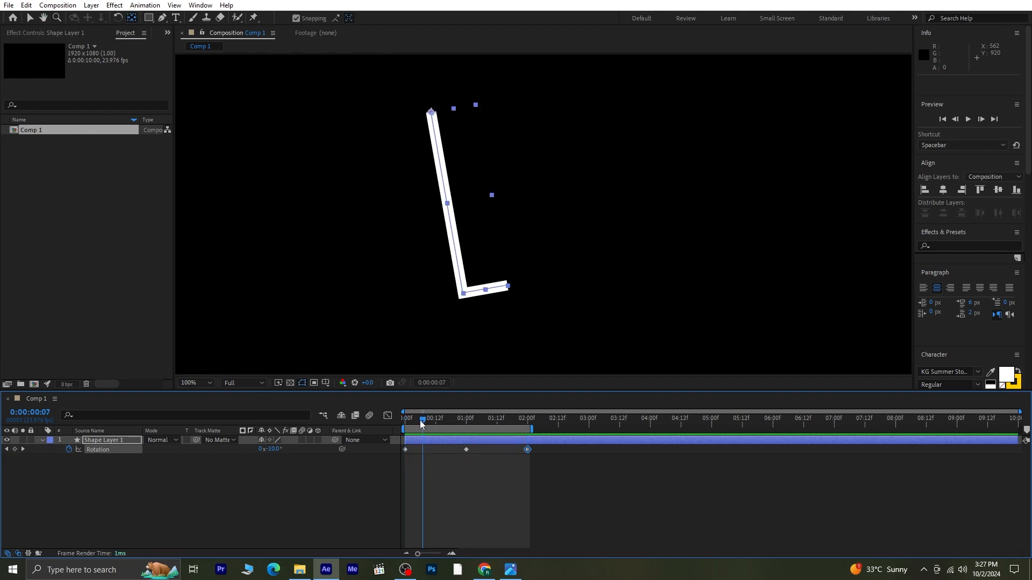
# - Add keyframes for the leg's Path property at 0 seconds and at frame 12, showing only the layer's animated properties
pyautogui.click(108, 415)
pyautogui.write('ath')
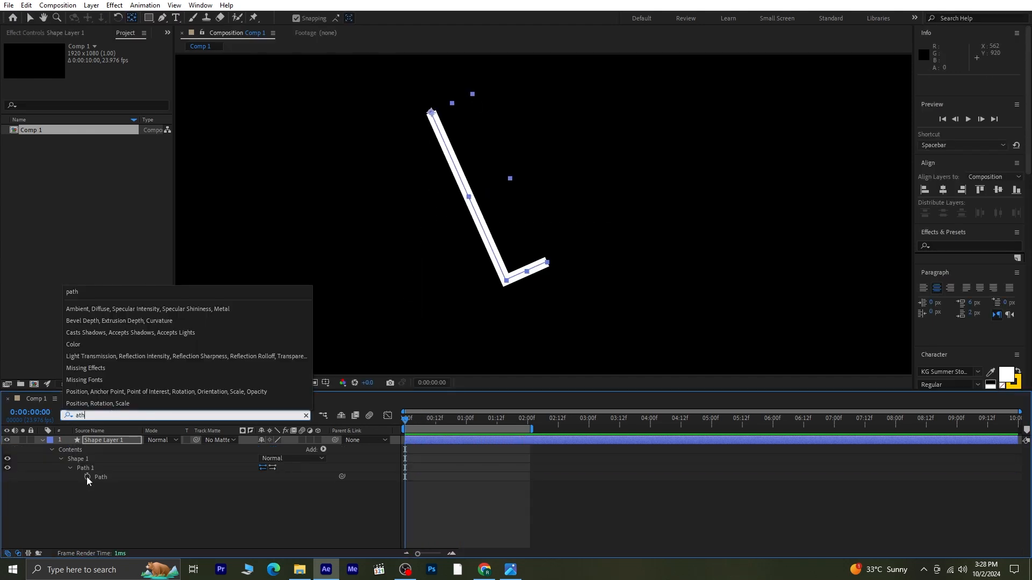
pyautogui.click(87, 478)
pyautogui.press('u')
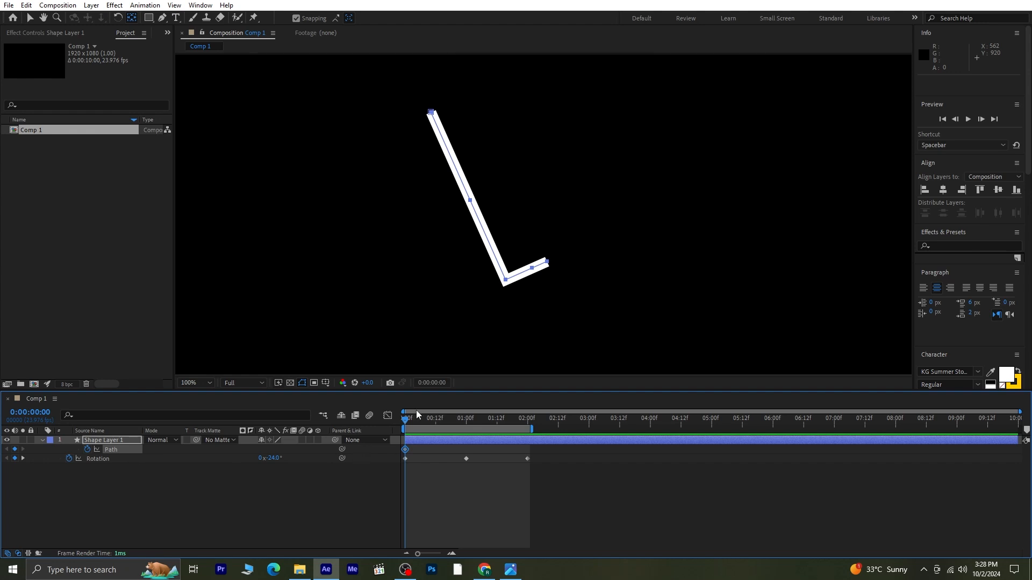
pyautogui.moveTo(407, 420); pyautogui.dragTo(436, 436)
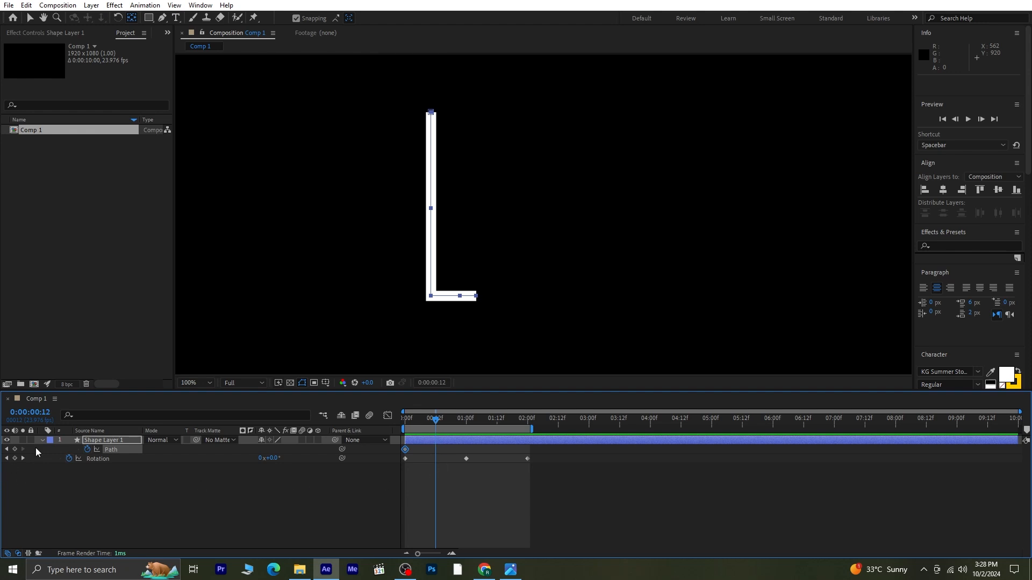
pyautogui.click(15, 449)
# - At frame 8, move the foot's middle vertex slightly down so the toe section bends upward
pyautogui.moveTo(439, 422); pyautogui.dragTo(429, 426)
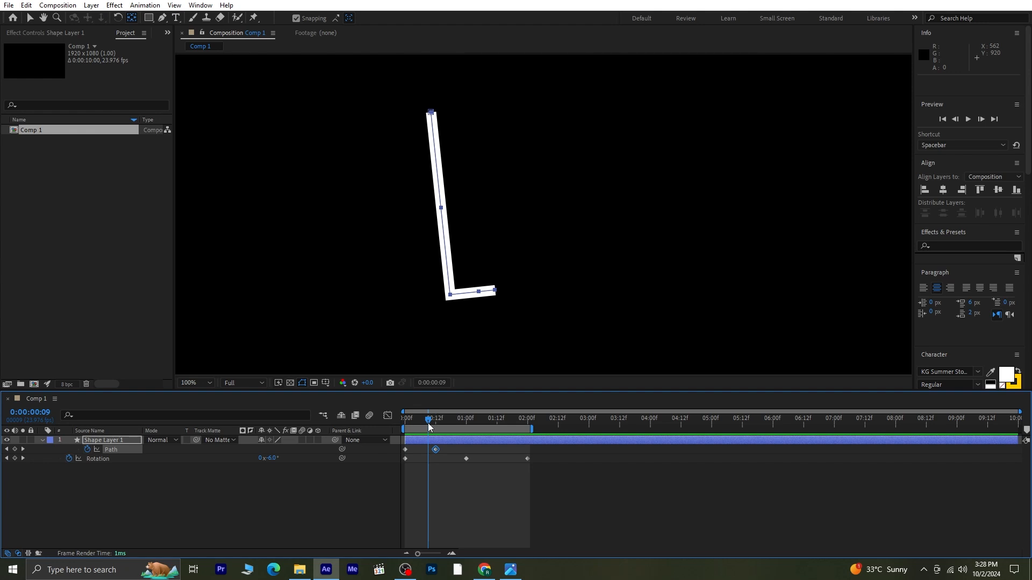
pyautogui.moveTo(429, 425); pyautogui.dragTo(427, 425)
pyautogui.click(127, 449)
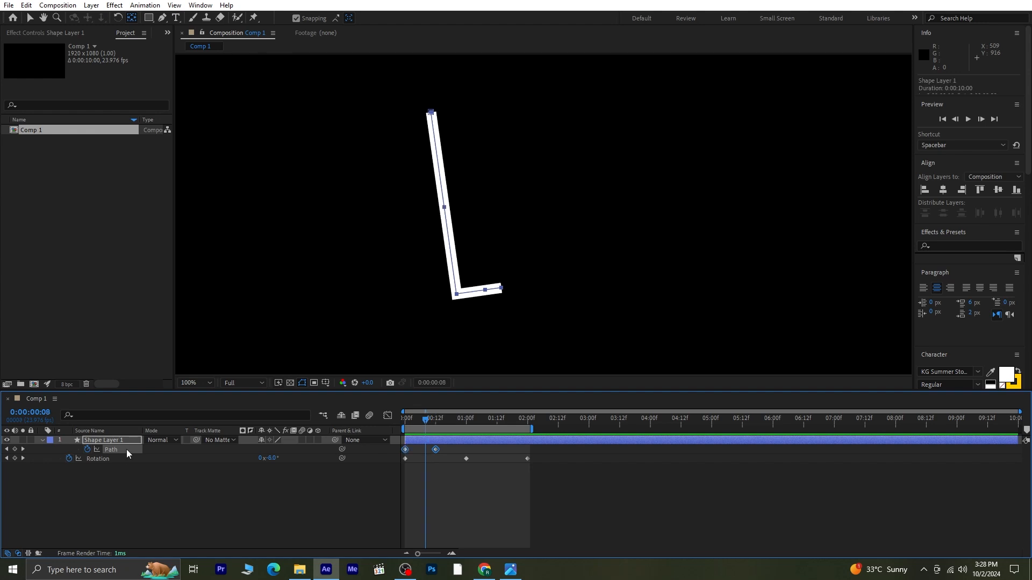
pyautogui.press('v')
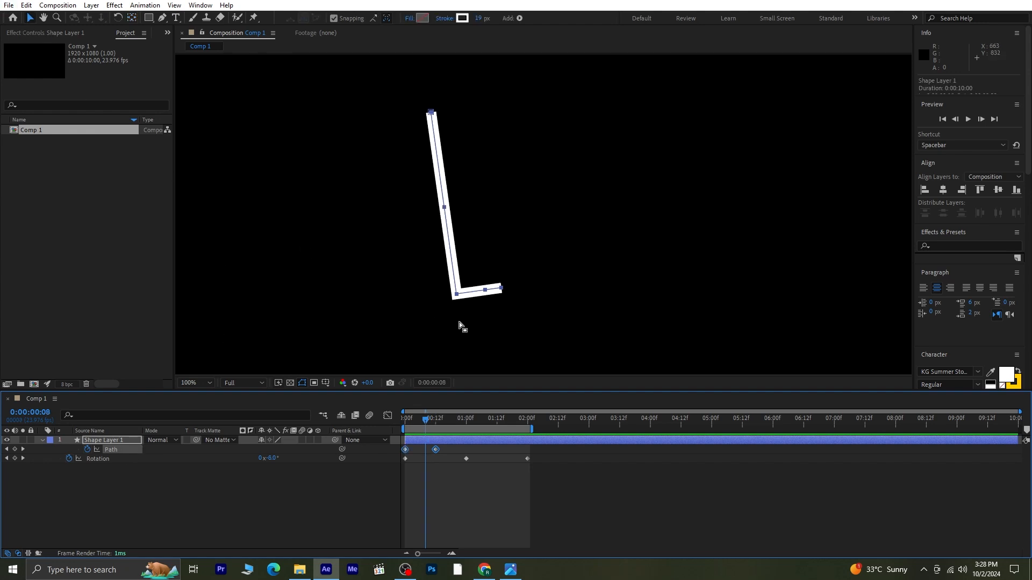
pyautogui.click(490, 298)
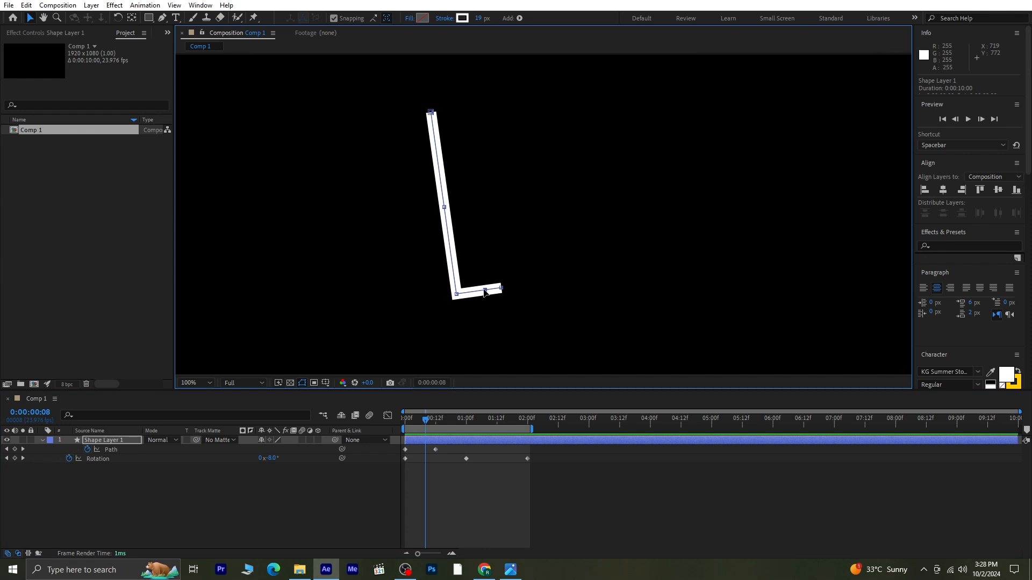
pyautogui.moveTo(485, 289); pyautogui.dragTo(484, 292)
pyautogui.moveTo(484, 291); pyautogui.dragTo(484, 291)
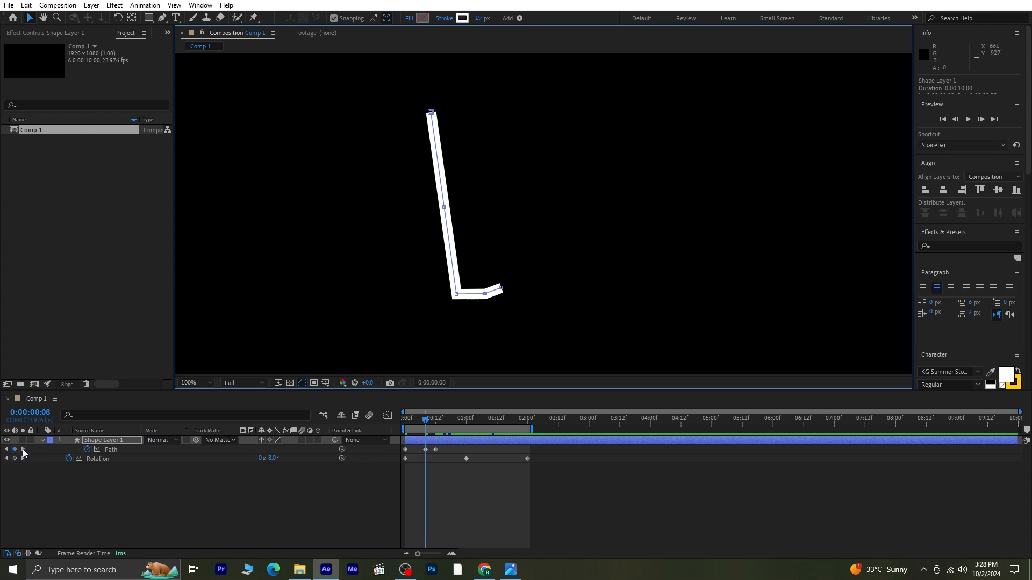
# - At frame 16, nudge the toe's end vertex up until the front of the foot lies level
pyautogui.click(23, 452)
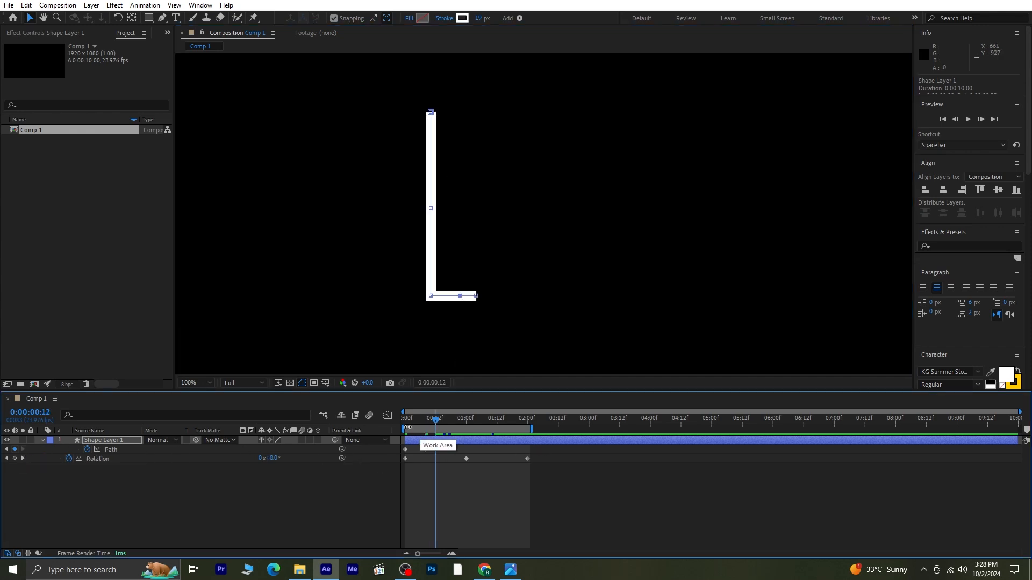
pyautogui.moveTo(436, 421); pyautogui.dragTo(446, 434)
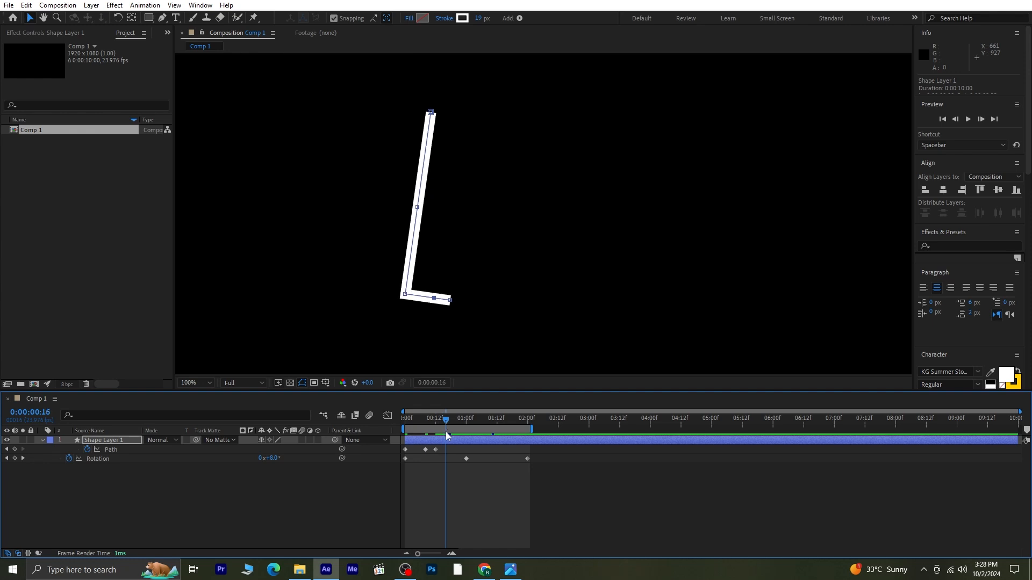
pyautogui.click(450, 299)
pyautogui.press('Up')
pyautogui.press('Up')
pyautogui.press('Up')
pyautogui.press('Up')
pyautogui.press('Up')
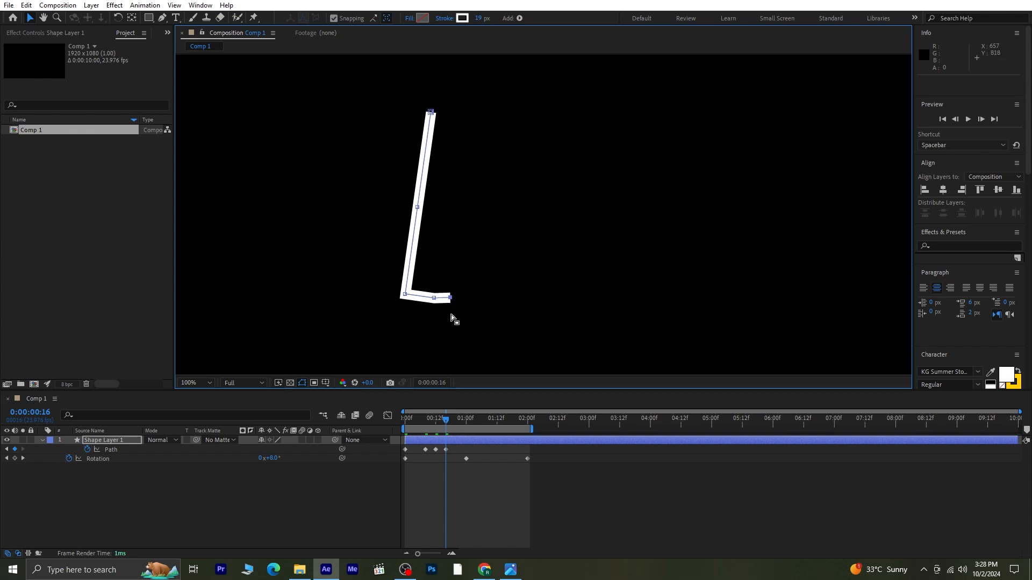
pyautogui.scroll(1, 450, 315)
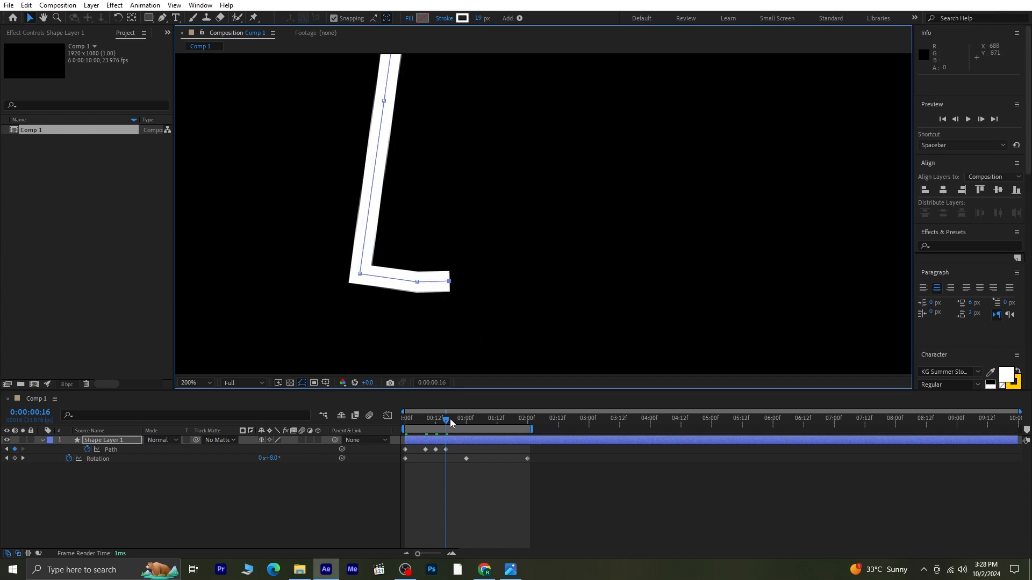
# - At 1 second, bend the knee by rotating the lower leg and foot vertices about 25° backward, and preview the animation
pyautogui.moveTo(446, 418); pyautogui.dragTo(466, 430)
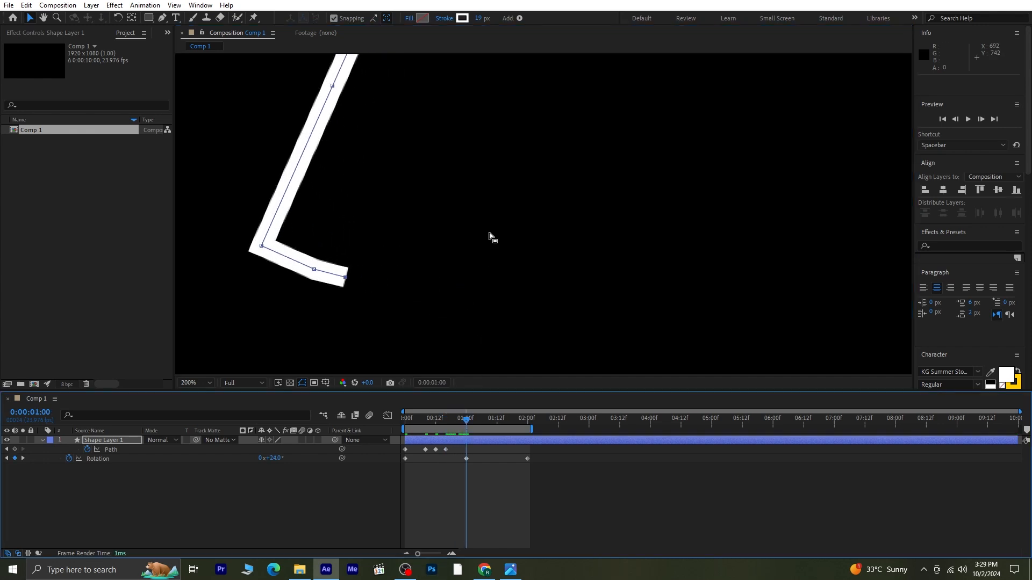
pyautogui.scroll(-1, 489, 233)
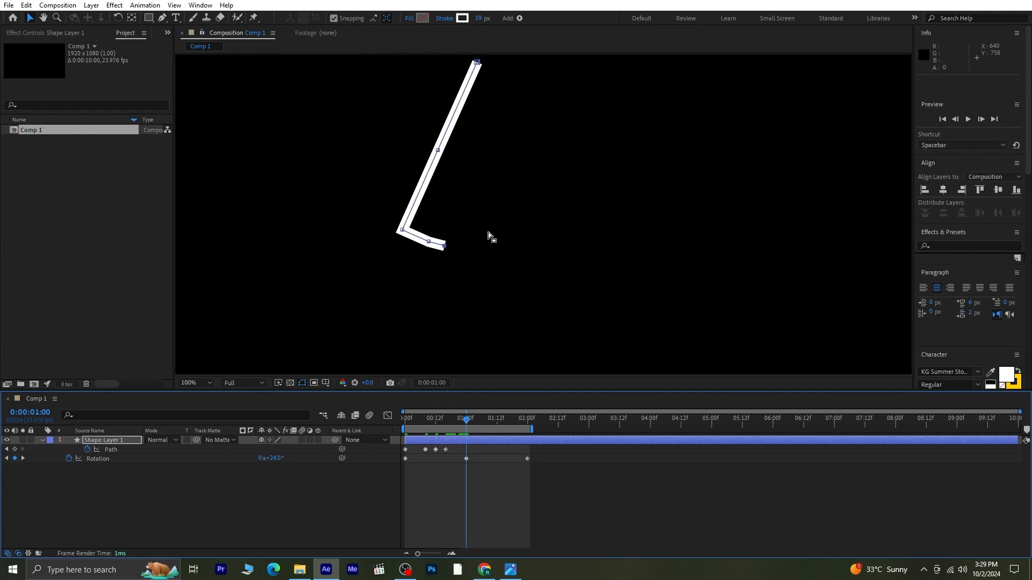
pyautogui.click(467, 442)
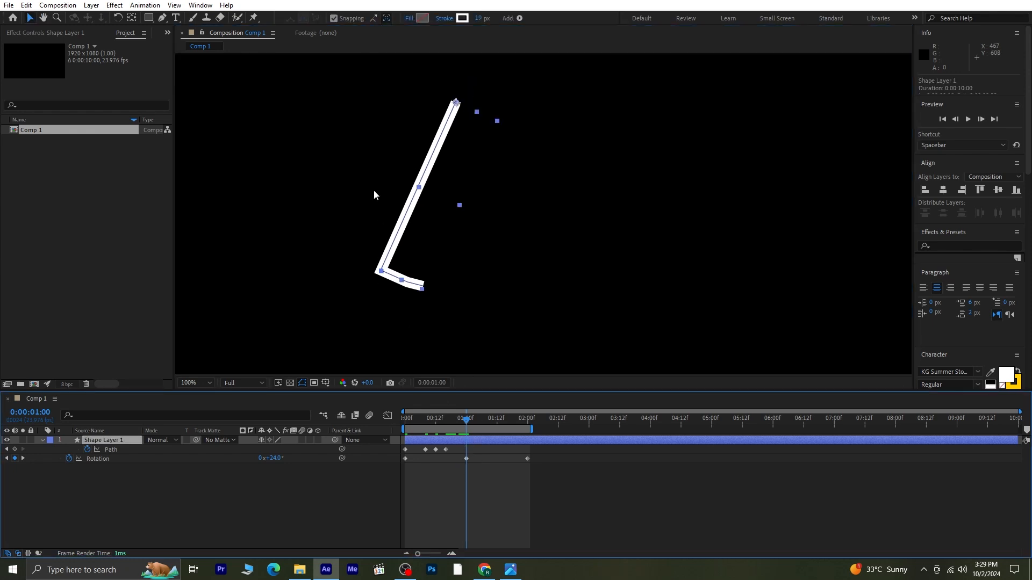
pyautogui.moveTo(369, 168); pyautogui.dragTo(476, 318)
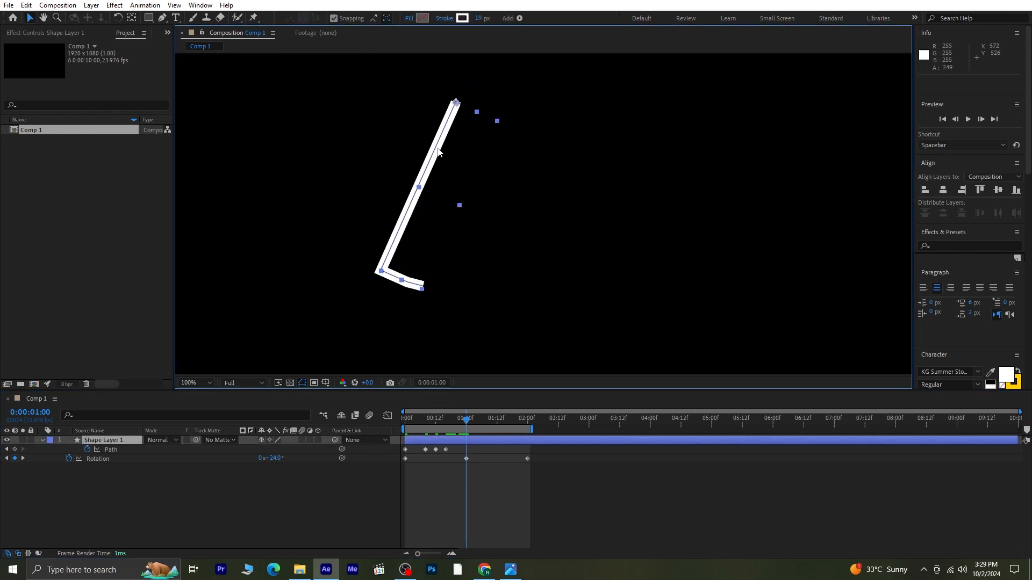
pyautogui.click(406, 225)
pyautogui.doubleClick(404, 223)
pyautogui.moveTo(461, 209); pyautogui.dragTo(446, 237)
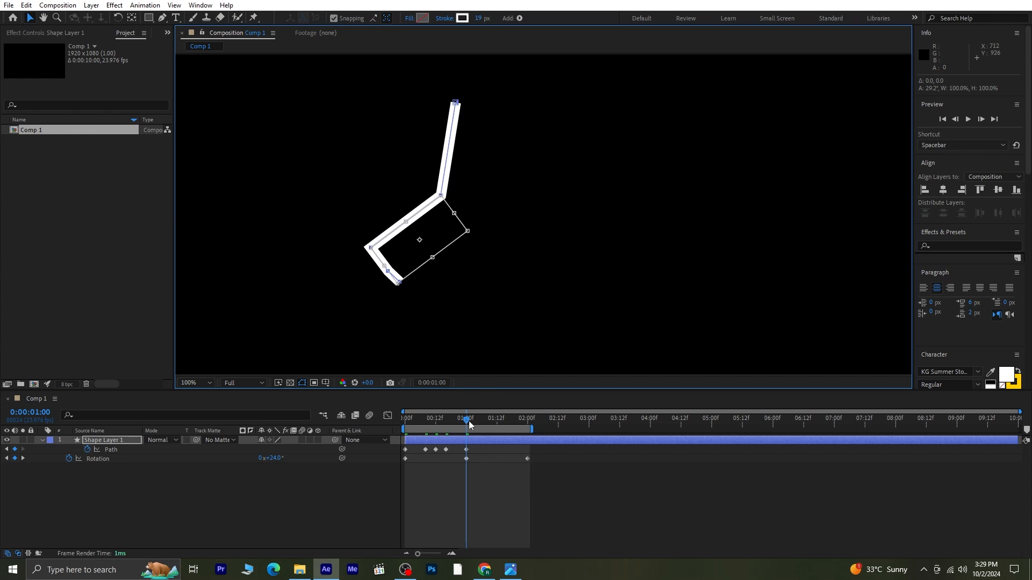
pyautogui.moveTo(486, 242); pyautogui.dragTo(487, 239)
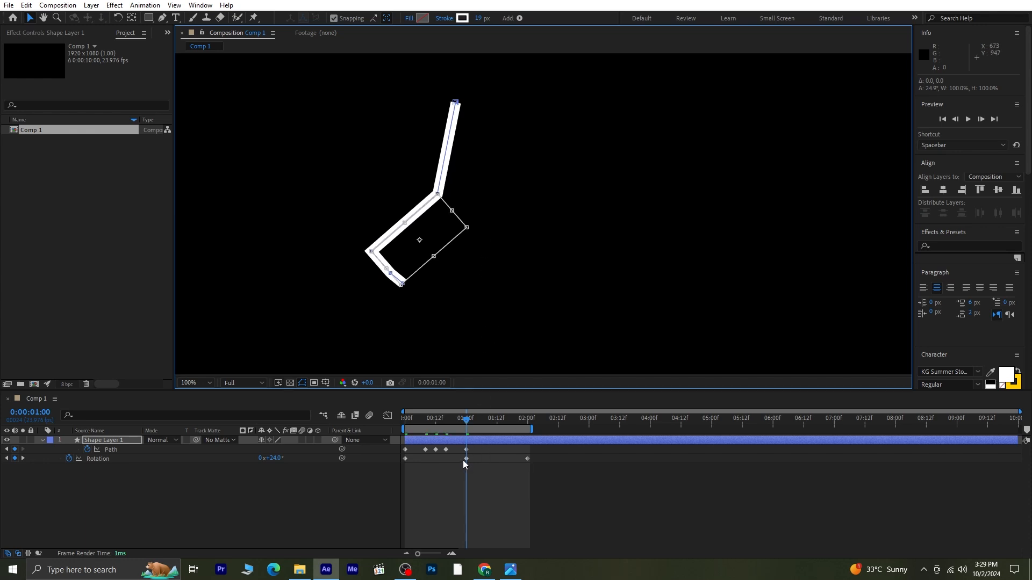
pyautogui.press('space')
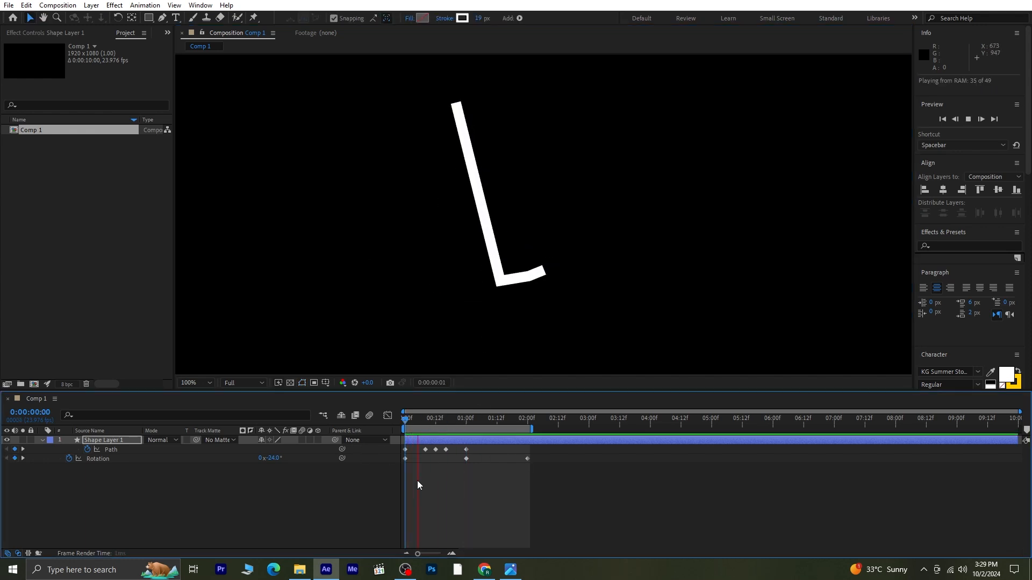
pyautogui.press('space')
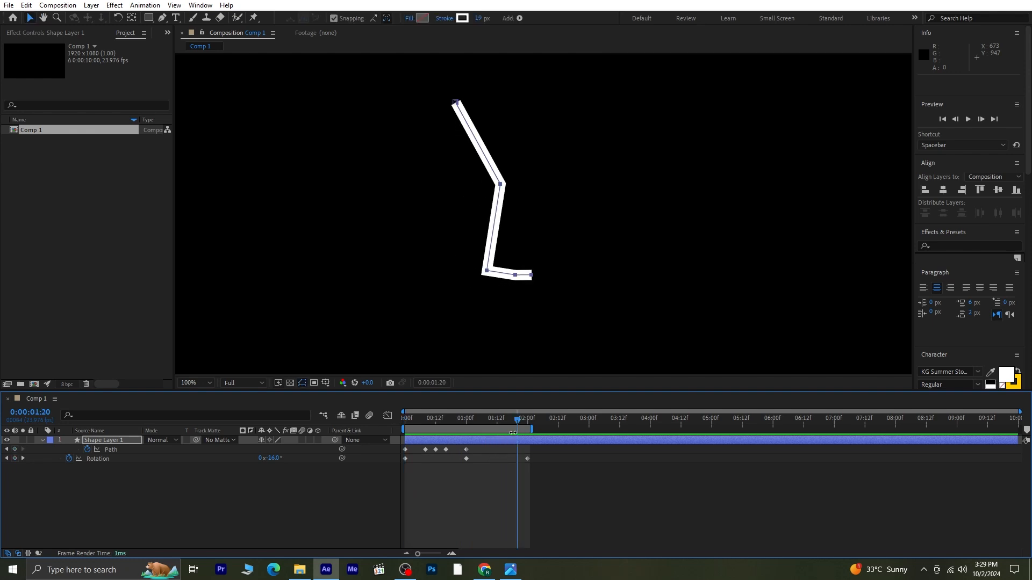
# - Copy the leg's Path keyframe from 0 seconds and paste it at 2 seconds to close the walk cycle
pyautogui.moveTo(521, 418); pyautogui.dragTo(405, 451)
pyautogui.click(406, 449)
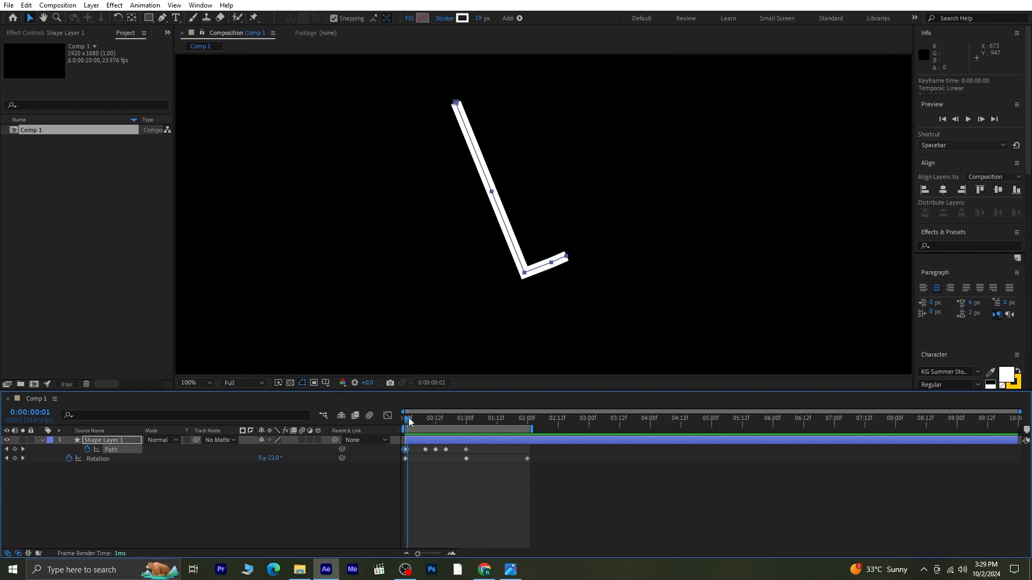
pyautogui.hotkey('ctrl', 'c')
pyautogui.moveTo(410, 418); pyautogui.dragTo(529, 451)
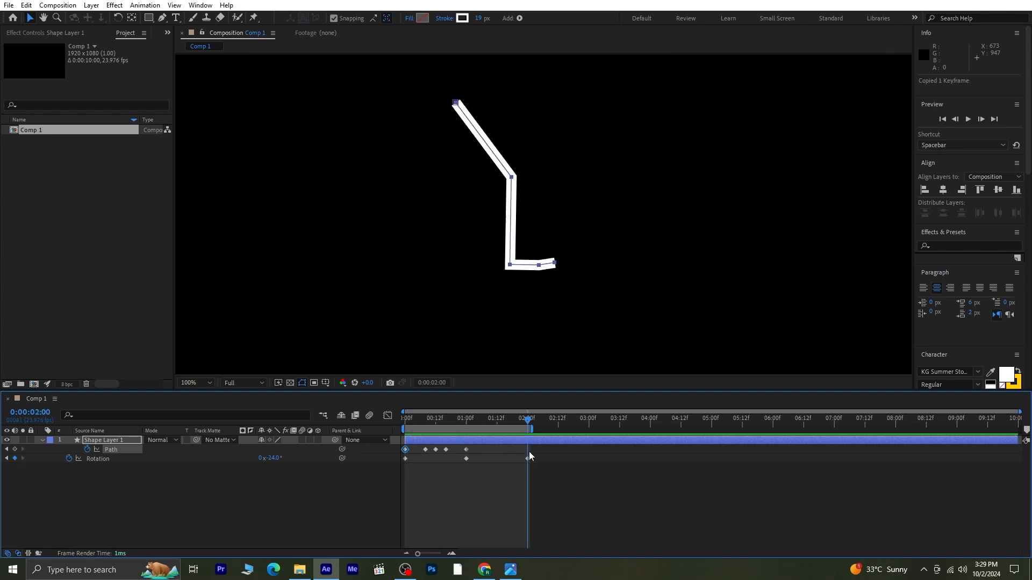
pyautogui.hotkey('ctrl', 'v')
pyautogui.moveTo(515, 424); pyautogui.dragTo(352, 454)
pyautogui.hotkey('ctrl', 'z')
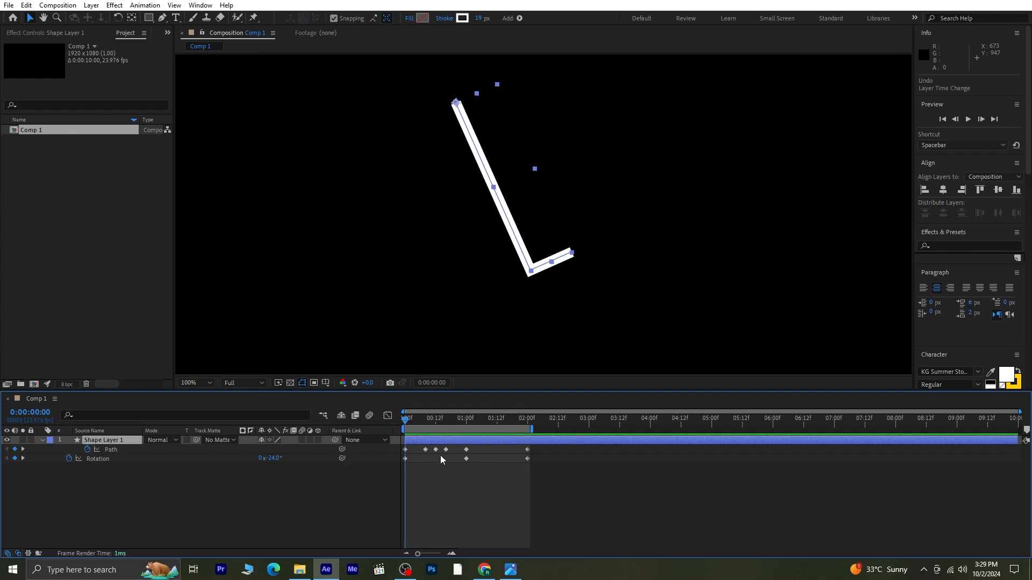
# - Add an Offset Paths operator to the leg shape with an amount of 24 and Round Join line joins
pyautogui.click(42, 441)
pyautogui.click(41, 439)
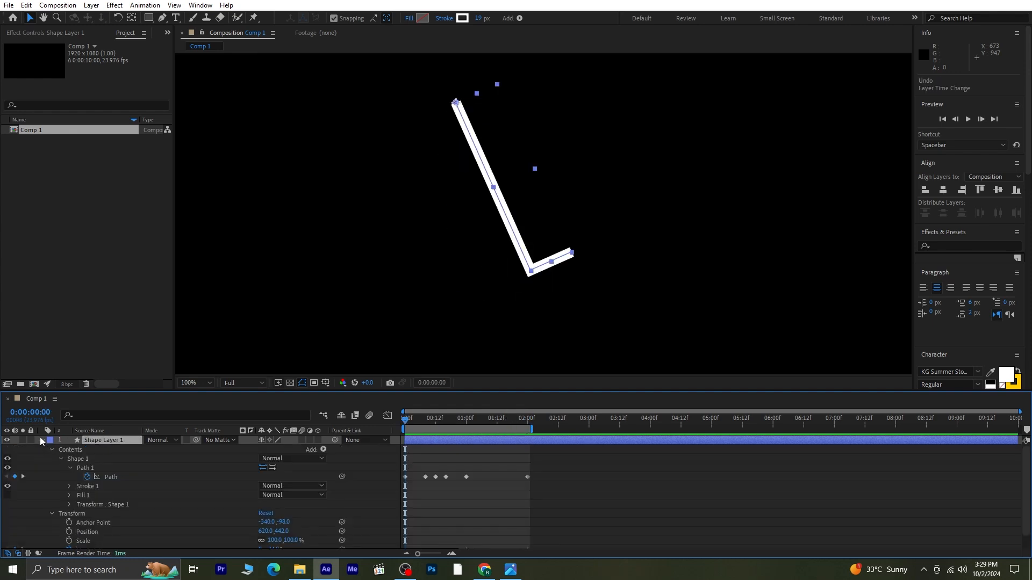
pyautogui.click(323, 450)
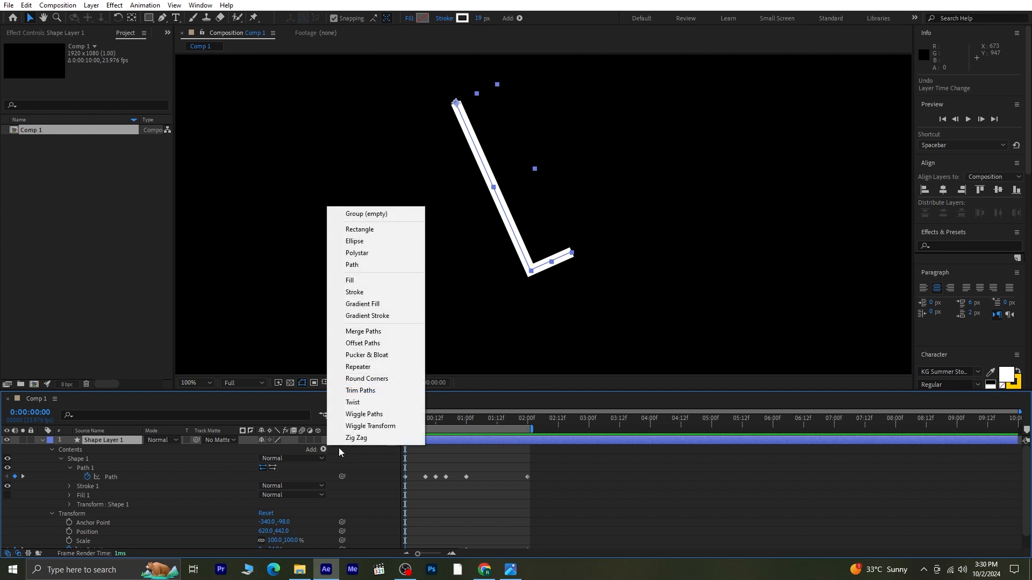
pyautogui.click(377, 343)
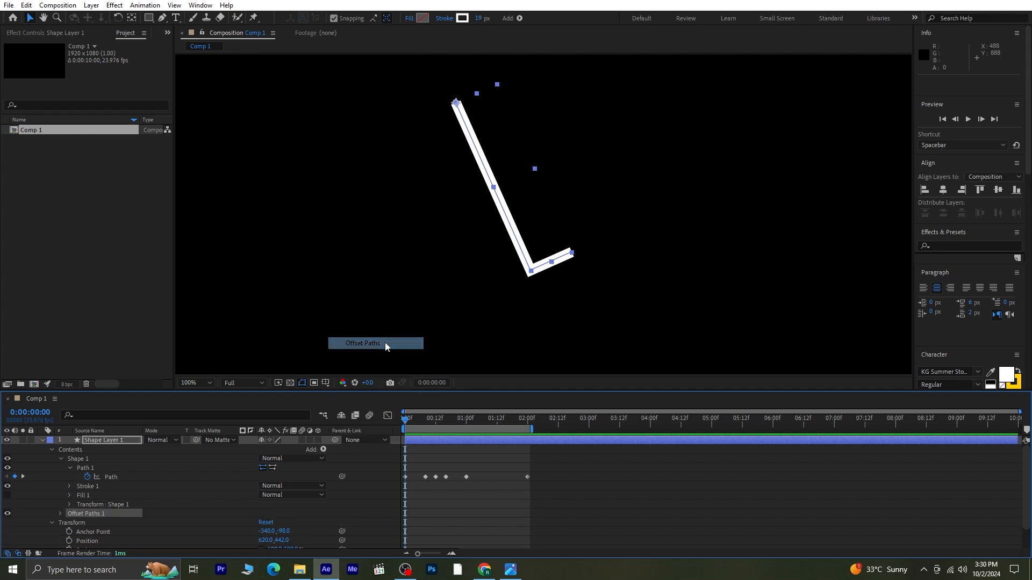
pyautogui.click(60, 514)
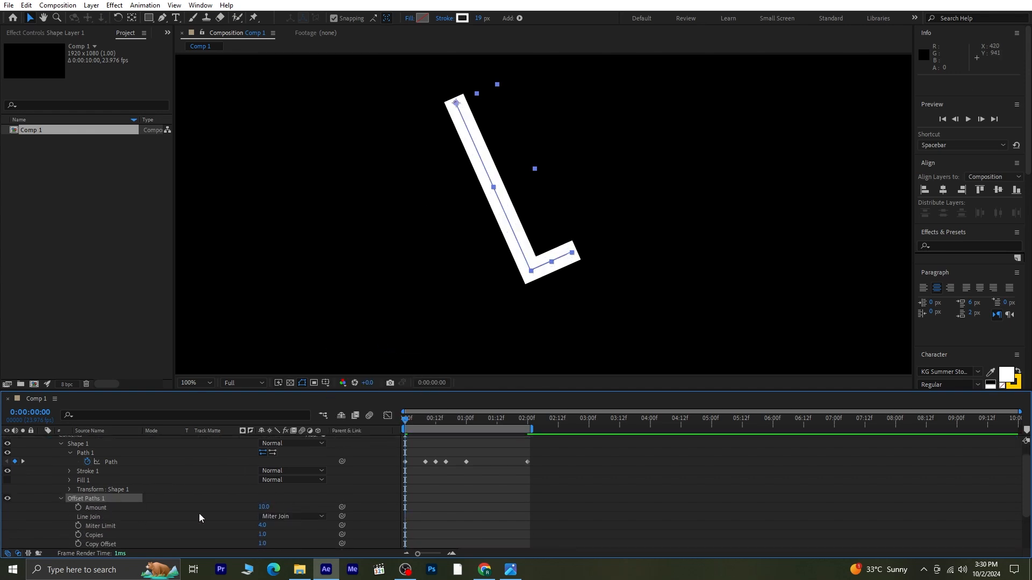
pyautogui.moveTo(268, 508); pyautogui.dragTo(274, 506)
pyautogui.click(276, 516)
pyautogui.click(295, 495)
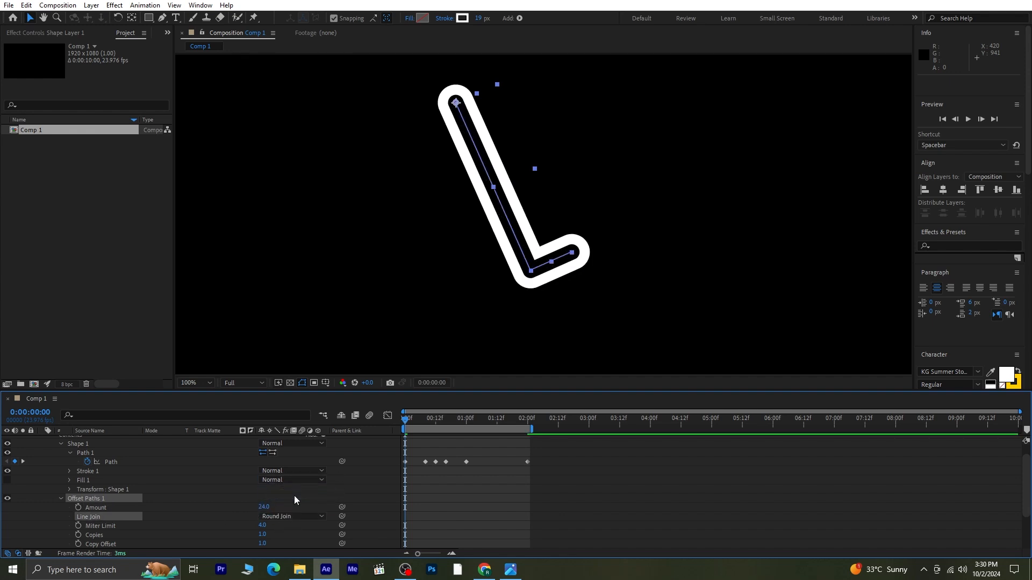
pyautogui.click(465, 458)
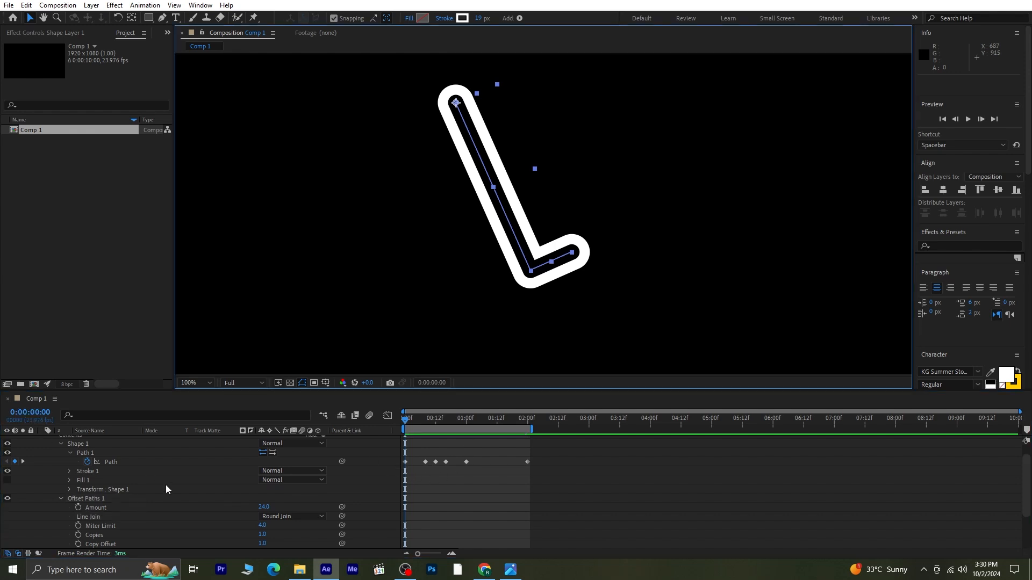
# - Show only the leg layer's animated properties and preview the walk cycle with the outlined shape
pyautogui.scroll(1, 166, 485)
pyautogui.click(122, 440)
pyautogui.click(43, 439)
pyautogui.press('u')
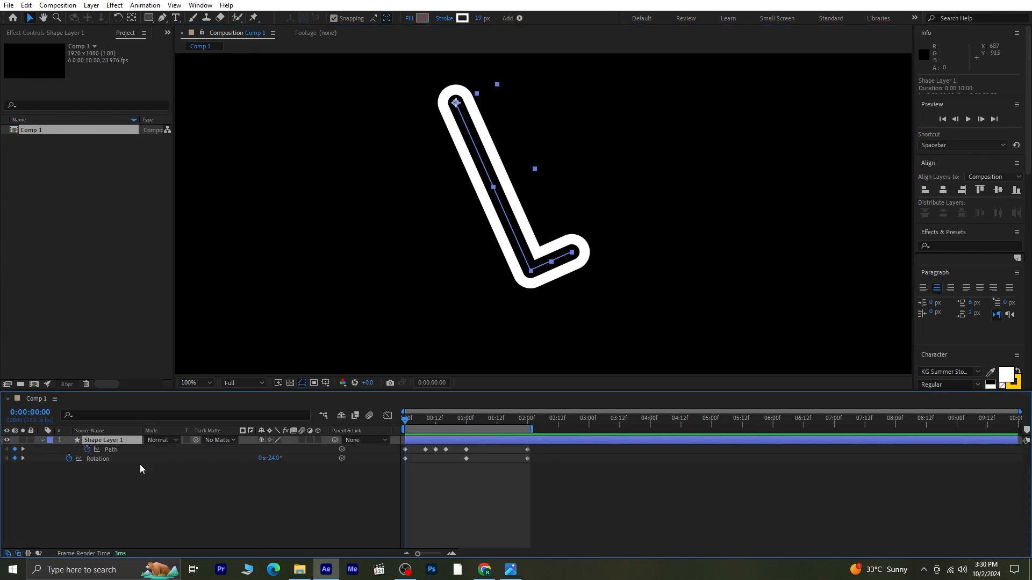
pyautogui.click(381, 451)
pyautogui.press('space')
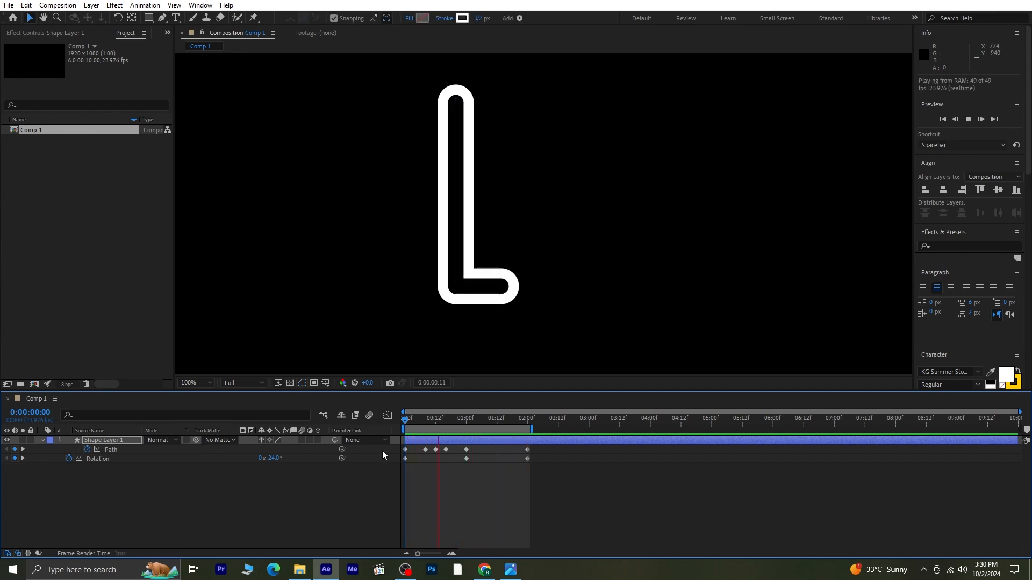
# - Delete the Path keyframe at frame 12, preview the cycle and return to the start of the composition
pyautogui.moveTo(488, 418); pyautogui.dragTo(436, 430)
pyautogui.click(436, 450)
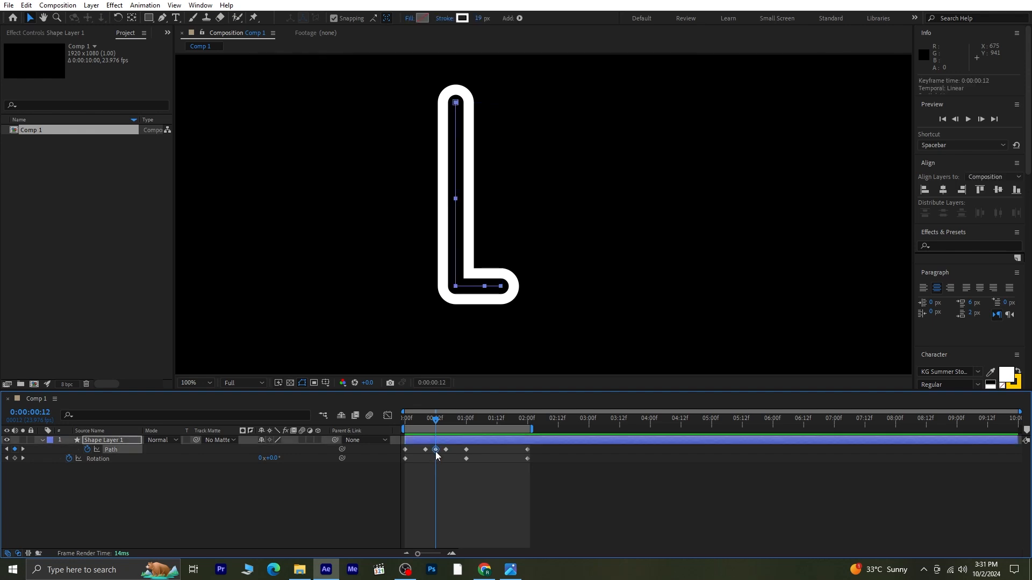
pyautogui.press('Delete')
pyautogui.moveTo(433, 422); pyautogui.dragTo(327, 445)
pyautogui.press('space')
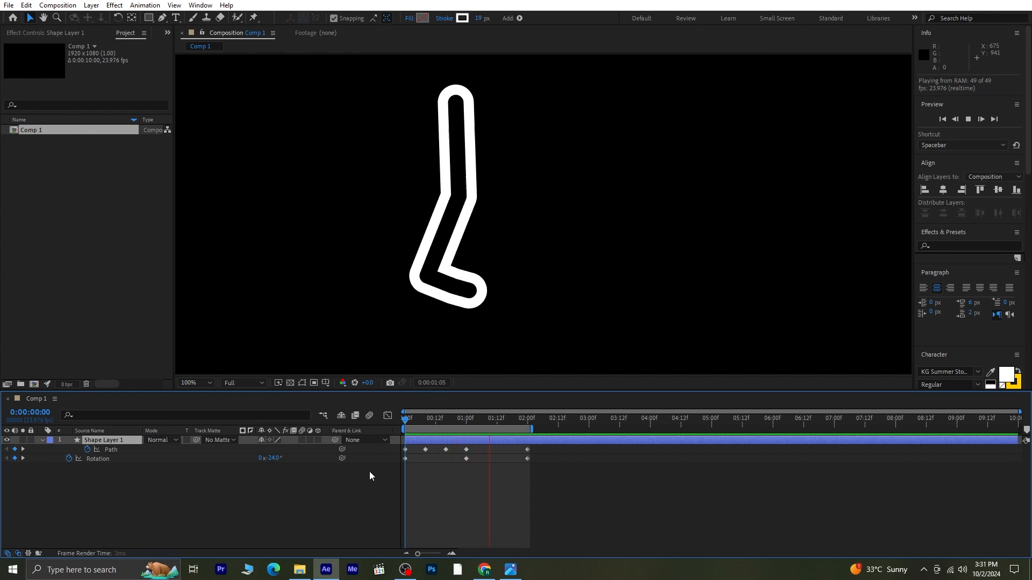
pyautogui.press('space')
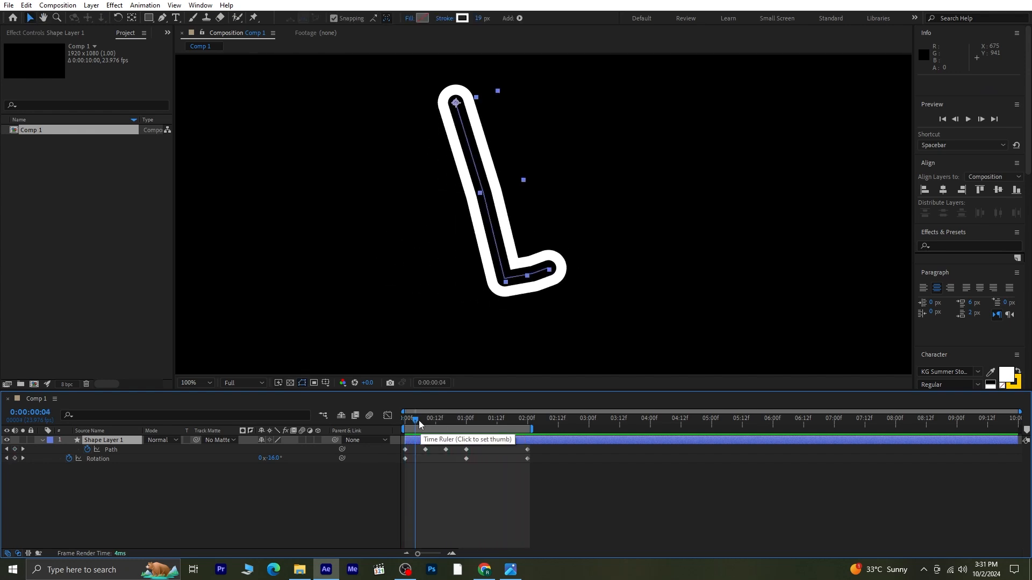
pyautogui.moveTo(419, 424); pyautogui.dragTo(401, 428)
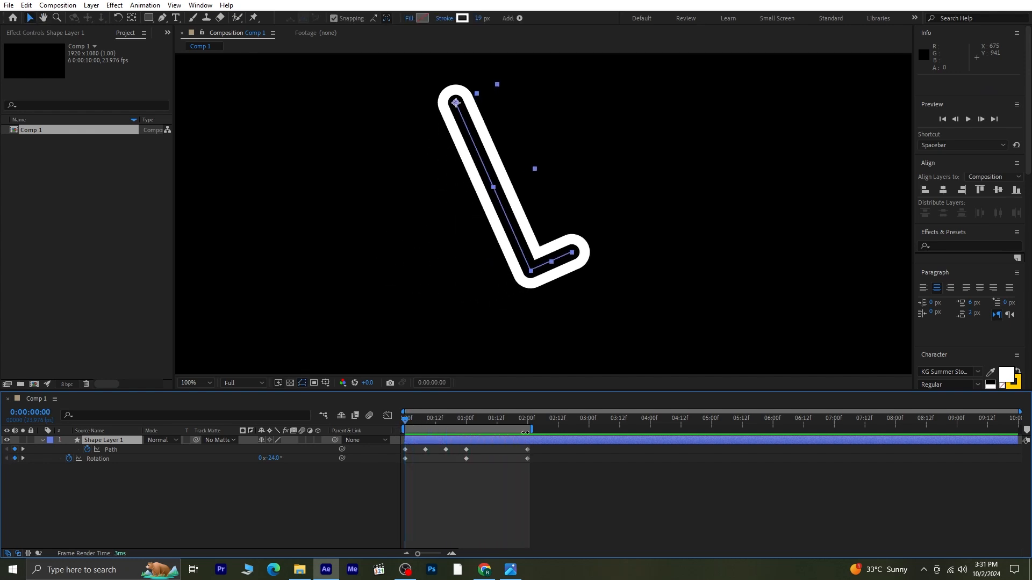
# - Extend the work area to the full 10 seconds and apply Easy Ease to all three Rotation keyframes
pyautogui.click(253, 495)
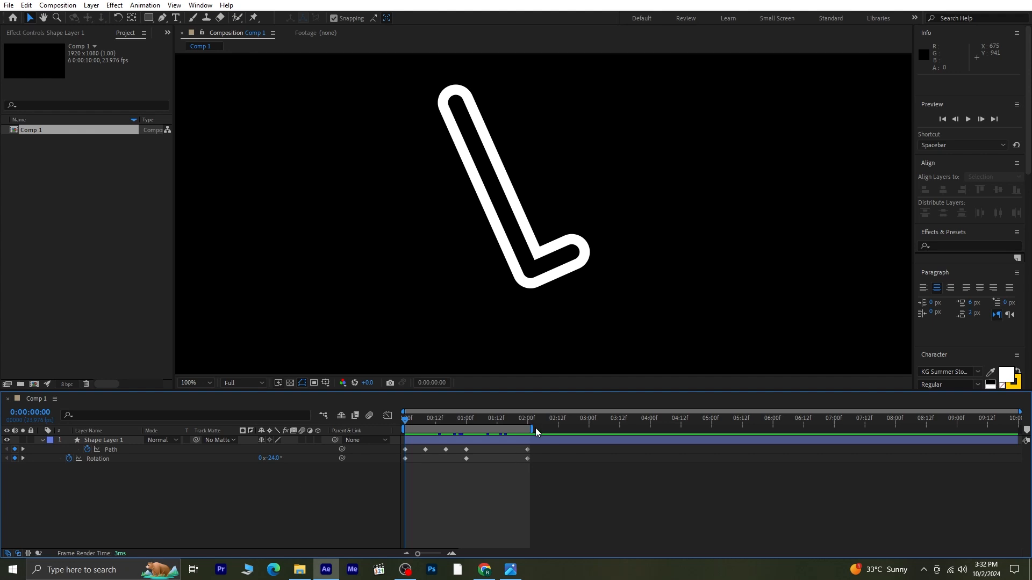
pyautogui.moveTo(532, 430); pyautogui.dragTo(1018, 430)
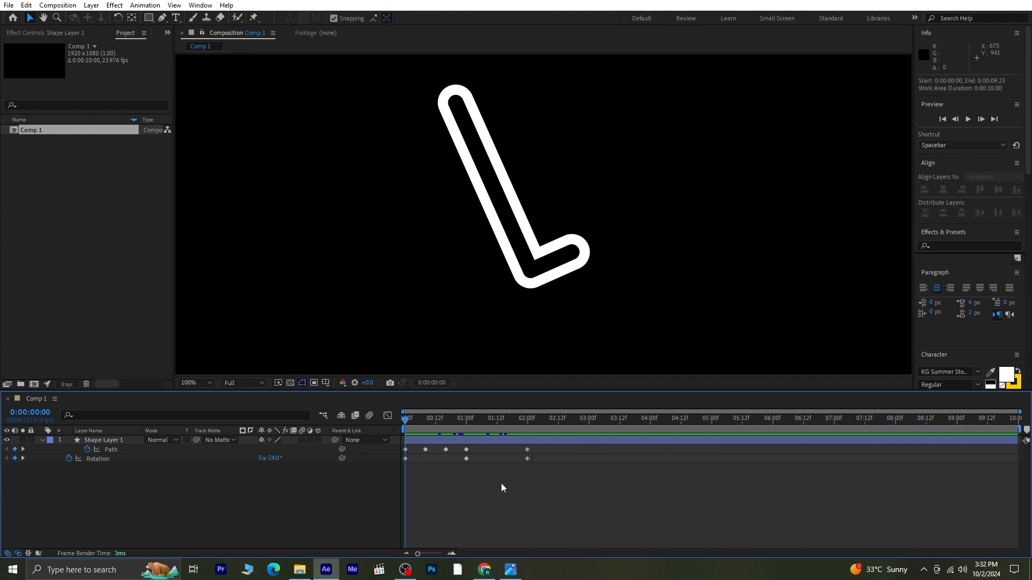
pyautogui.moveTo(539, 455); pyautogui.dragTo(395, 466)
pyautogui.click(326, 439)
pyautogui.press('space')
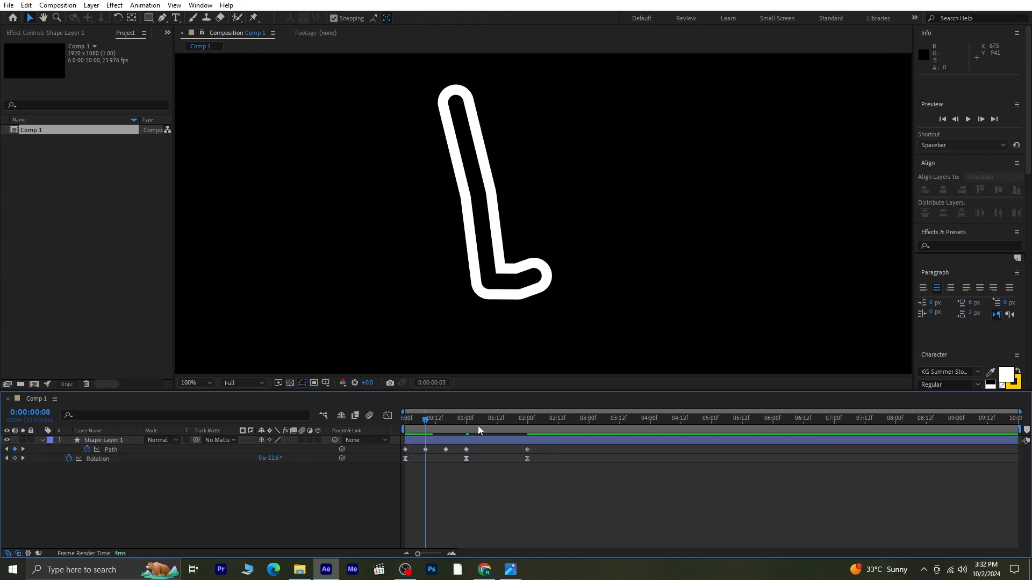
# - Copy the four Path keyframes from frame 8 through 2 seconds and paste them starting at 2 seconds 8 frames
pyautogui.moveTo(540, 447); pyautogui.dragTo(418, 453)
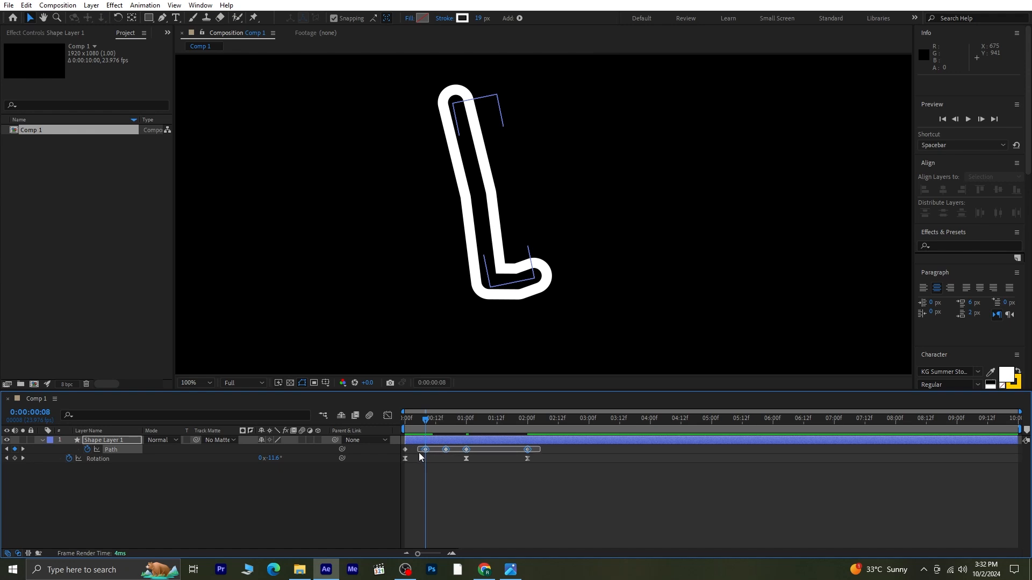
pyautogui.hotkey('ctrl', 'c')
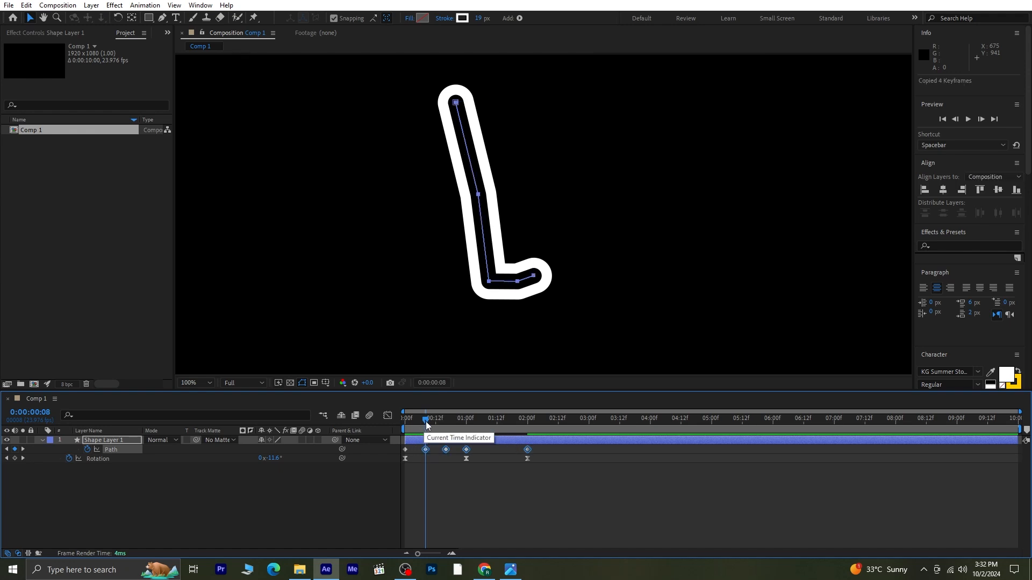
pyautogui.moveTo(426, 418); pyautogui.dragTo(527, 424)
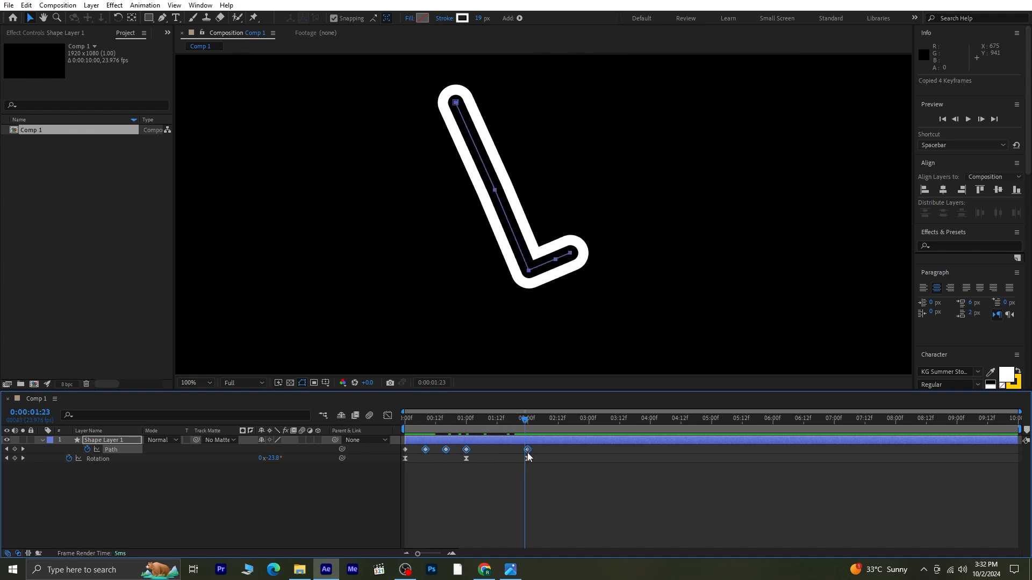
pyautogui.press('pagedown')
pyautogui.press('pagedown')
pyautogui.press('pagedown')
pyautogui.press('pagedown')
pyautogui.press('pagedown')
pyautogui.press('pagedown')
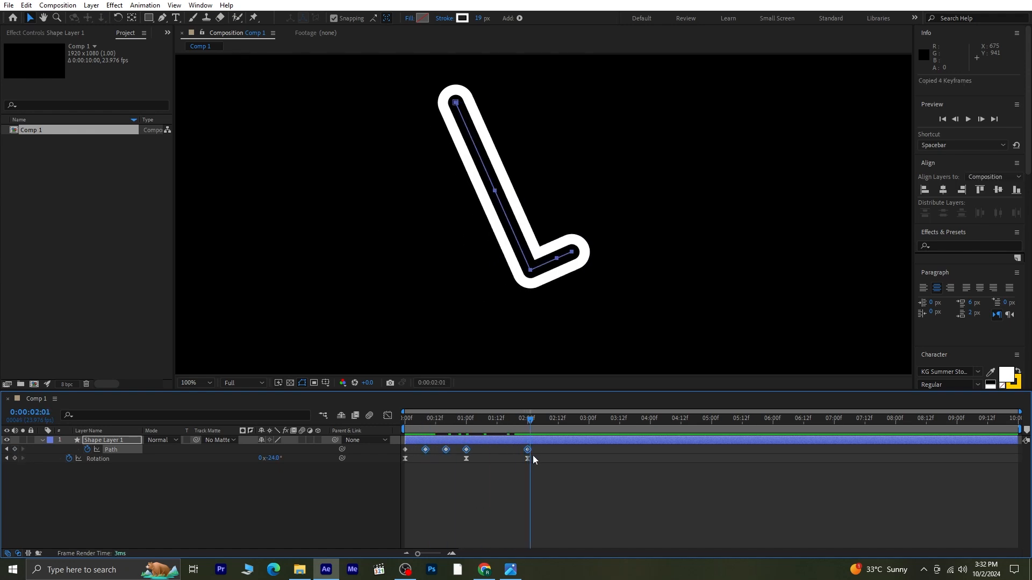
pyautogui.press('pagedown')
pyautogui.press('pagedown')
pyautogui.hotkey('ctrl', 'v')
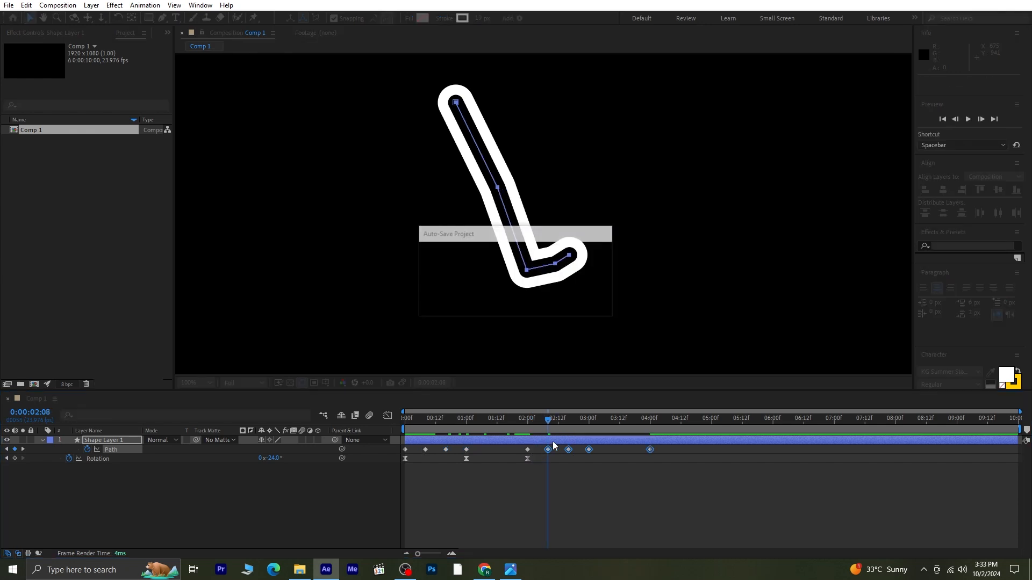
# - Paste the copied Path keyframes again starting at 4 seconds 8 frames and end the work area at 6 seconds
pyautogui.moveTo(549, 417); pyautogui.dragTo(651, 466)
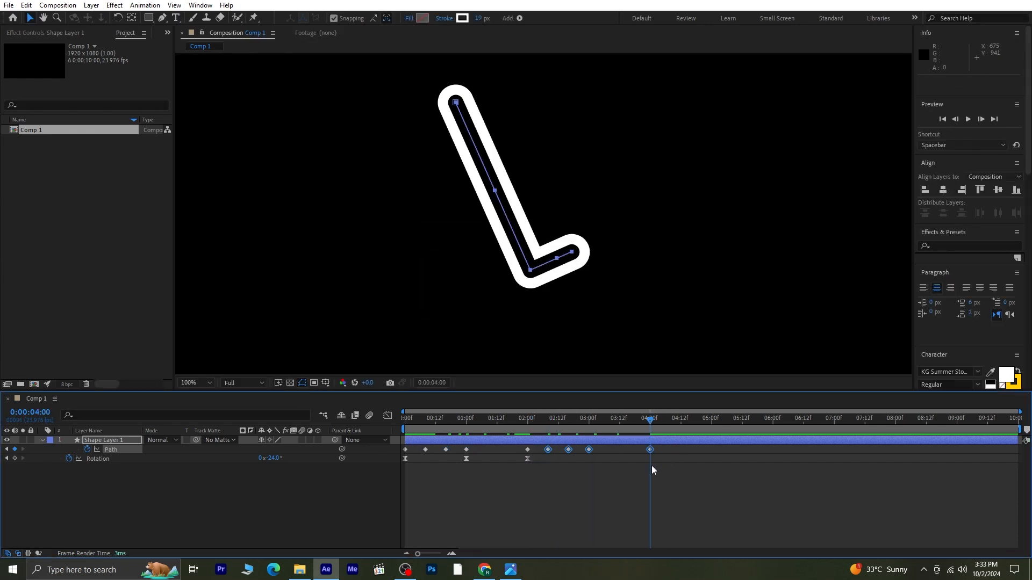
pyautogui.press('space')
pyautogui.hotkey('ctrl', 'v')
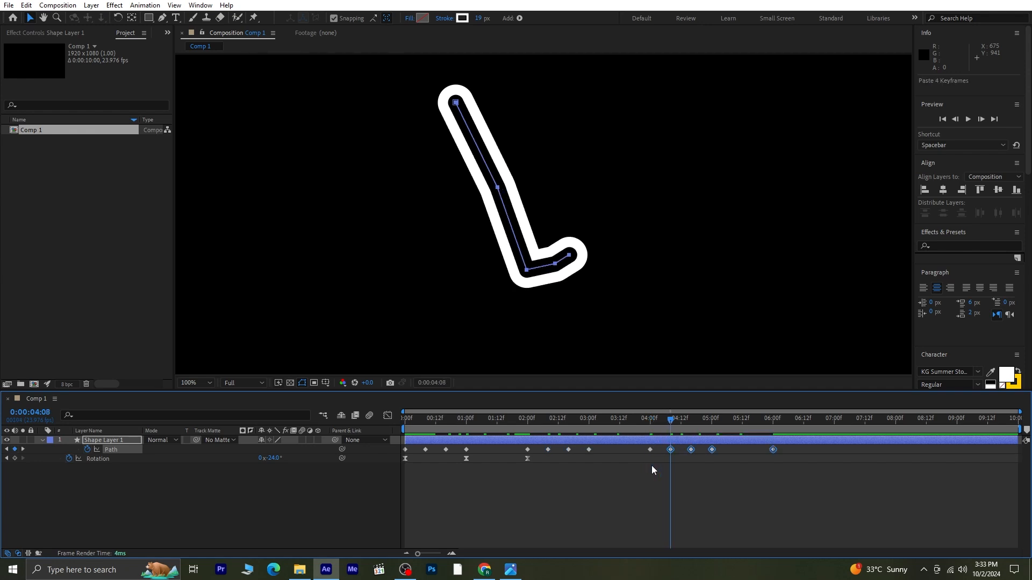
pyautogui.moveTo(671, 419); pyautogui.dragTo(775, 453)
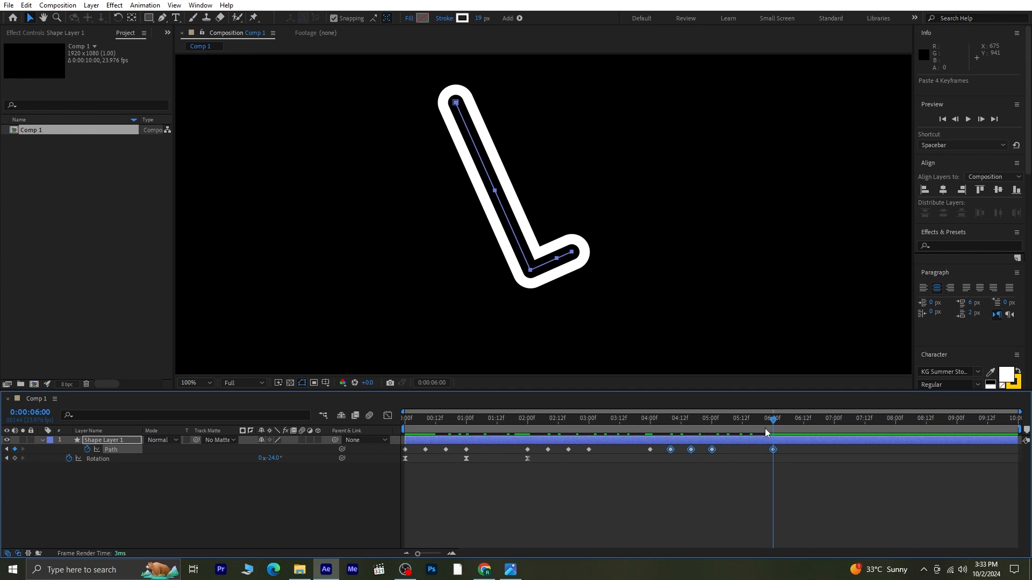
pyautogui.press('n')
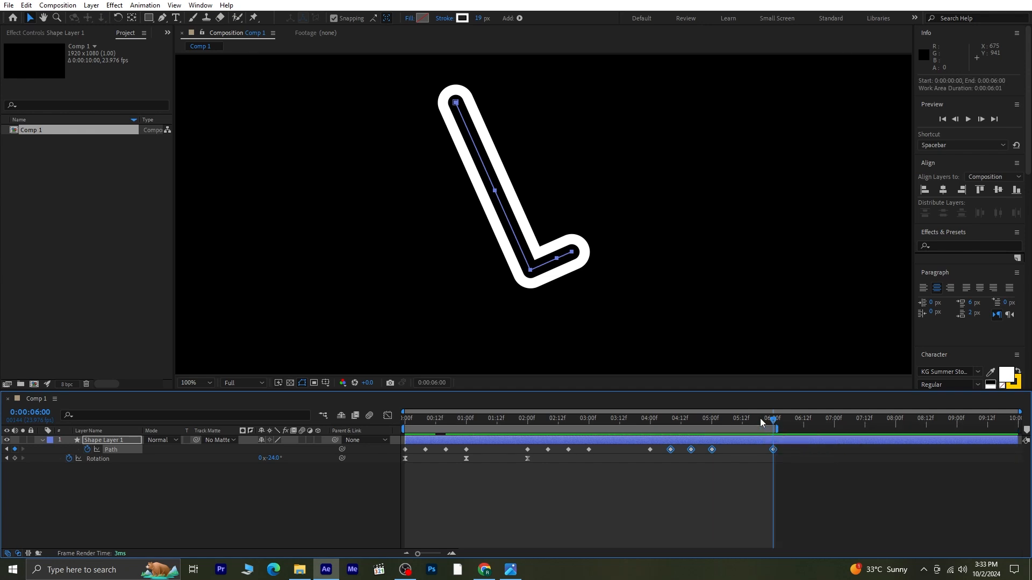
# - Loop the leg's Rotation with the expression loopOutDuration(type = "cycle", duration = 0) and check the motion across the timeline
pyautogui.keyDown('alt'); pyautogui.click(69, 459); pyautogui.keyUp('alt')
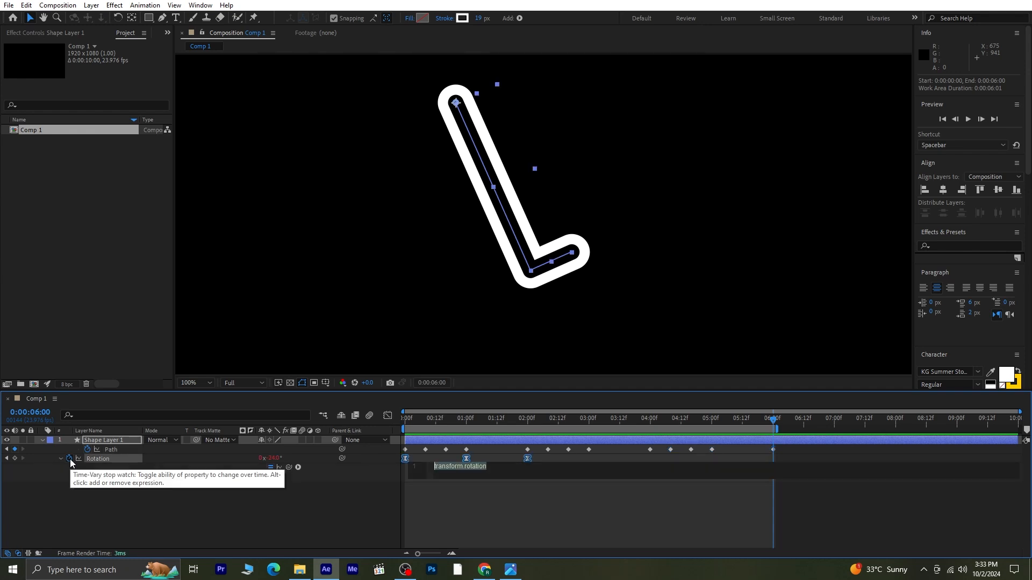
pyautogui.click(298, 468)
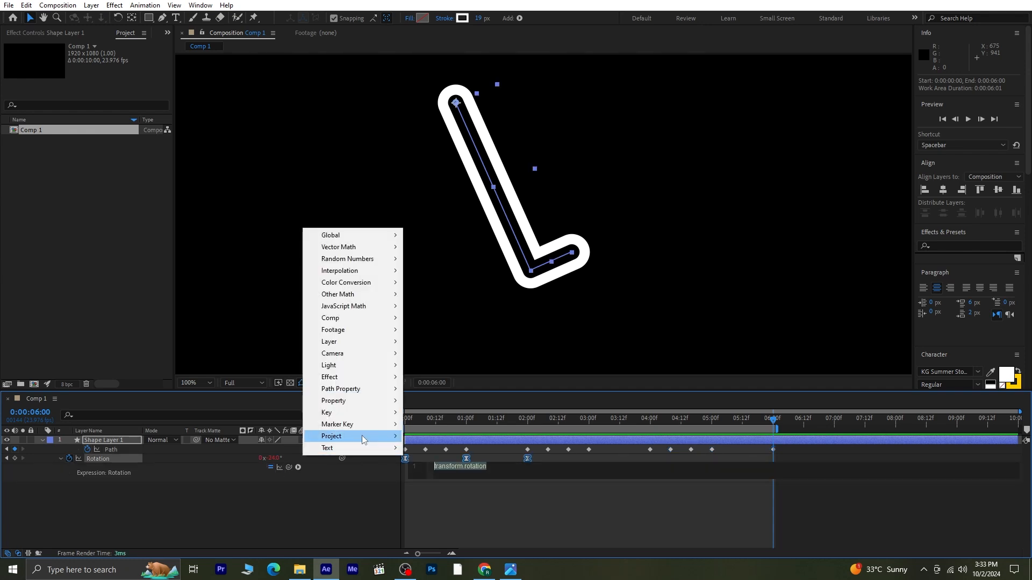
pyautogui.moveTo(361, 402)
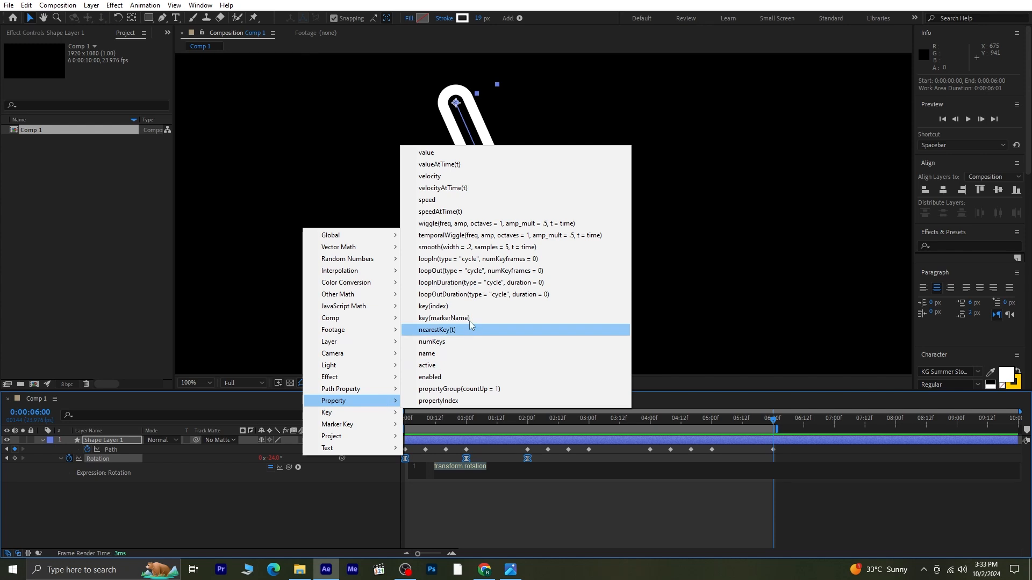
pyautogui.click(477, 295)
pyautogui.click(505, 502)
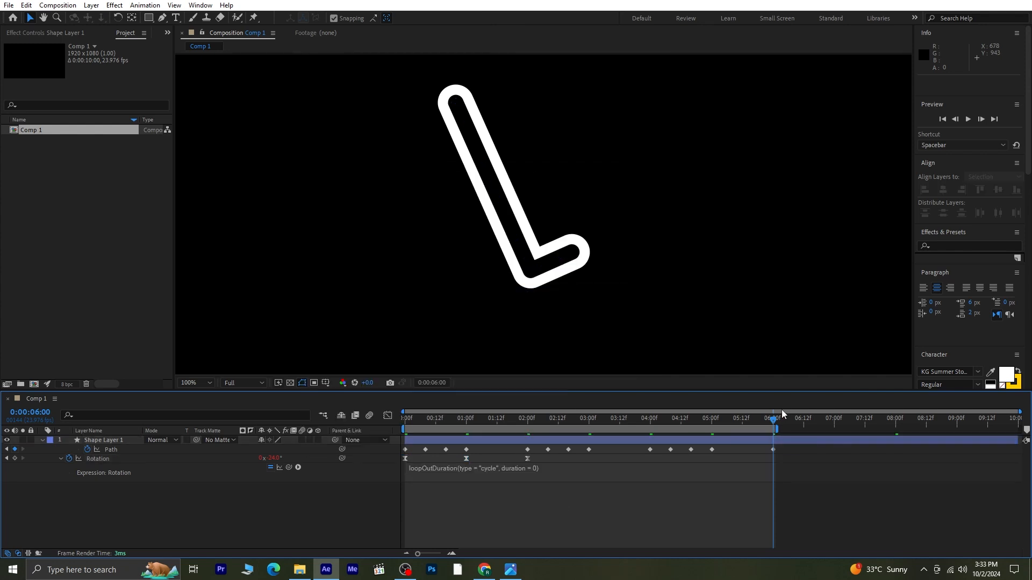
pyautogui.moveTo(773, 422); pyautogui.dragTo(523, 450)
pyautogui.press('Home')
# - Collapse the leg shape layer's properties and duplicate the layer to make a second leg
pyautogui.click(262, 470)
pyautogui.click(42, 441)
pyautogui.click(113, 444)
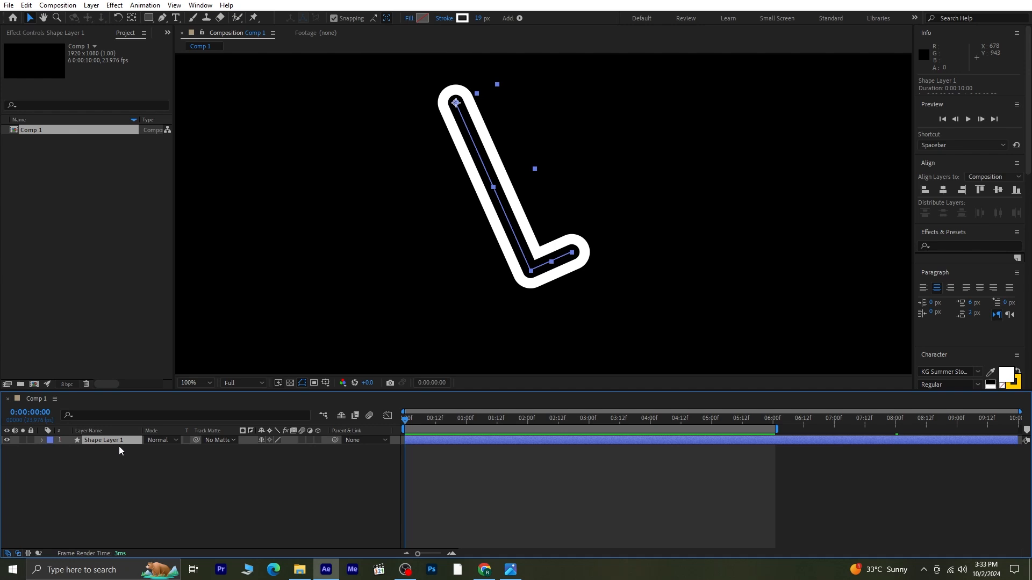
pyautogui.hotkey('ctrl', 'd')
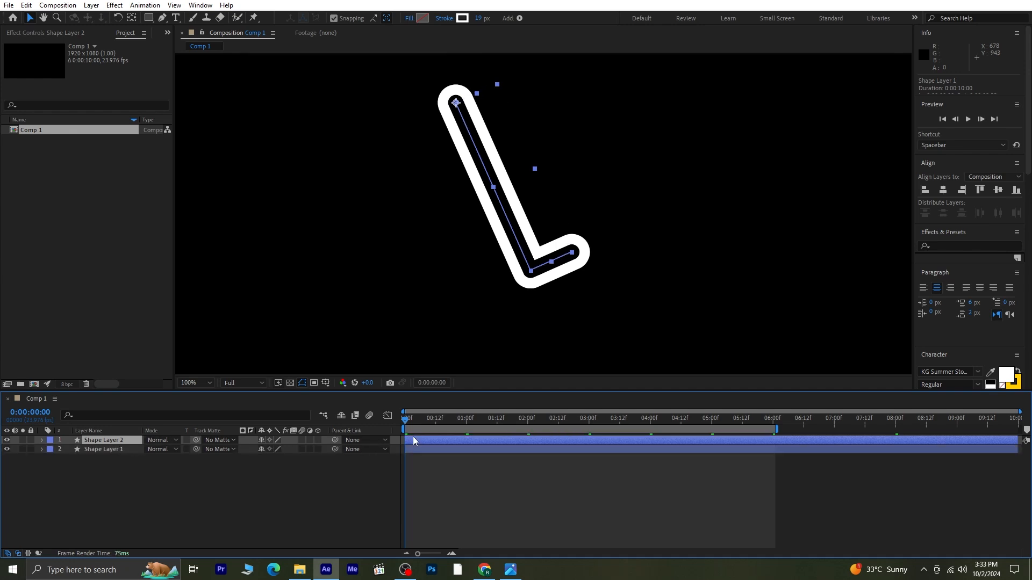
# - Reveal the Rotation keyframes of both leg layers and shift Shape Layer 2 to start at 1 second
pyautogui.keyDown('shift'); pyautogui.click(121, 451); pyautogui.keyUp('shift')
pyautogui.press('r')
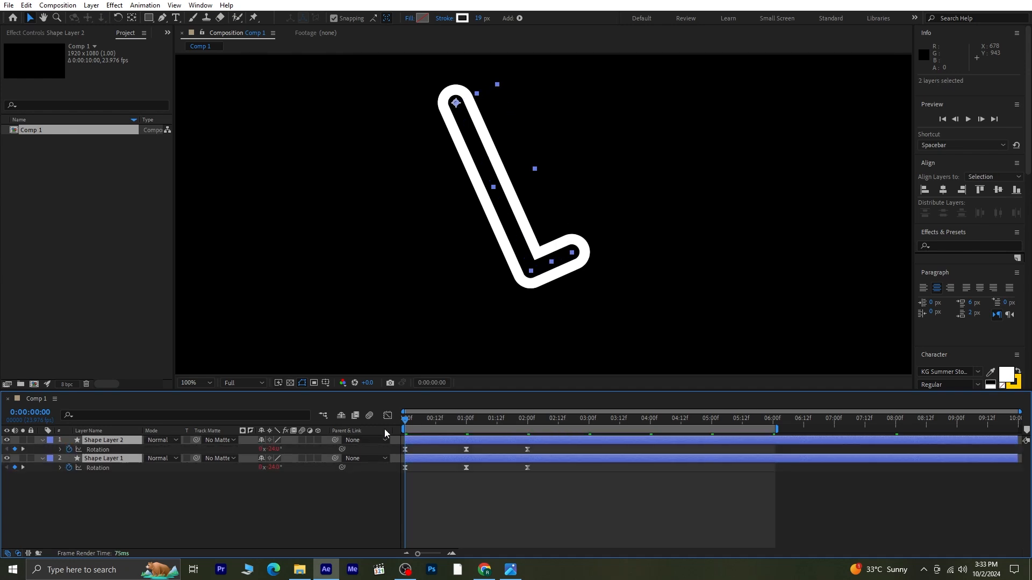
pyautogui.click(434, 477)
pyautogui.click(441, 440)
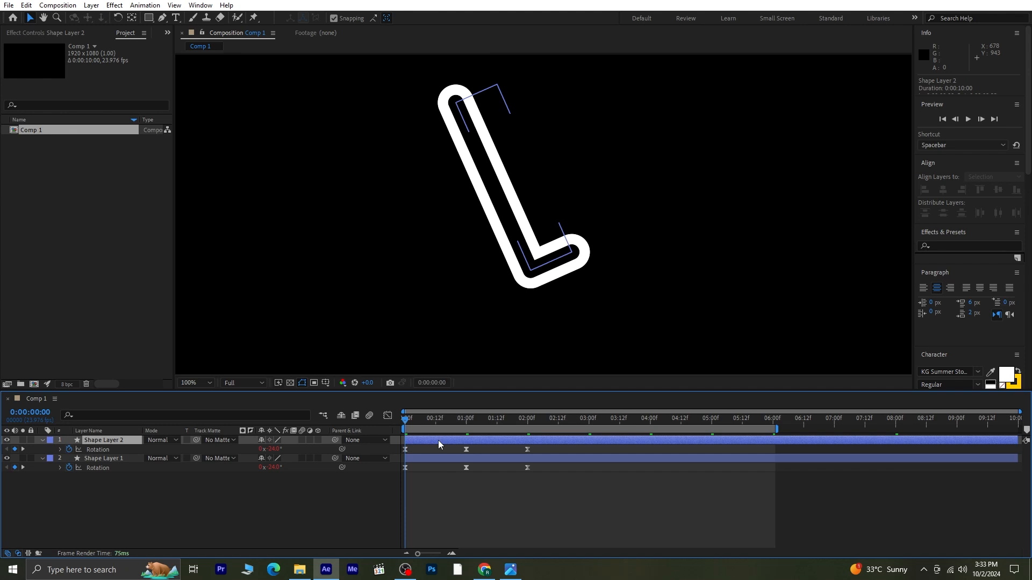
pyautogui.moveTo(446, 441); pyautogui.dragTo(502, 441)
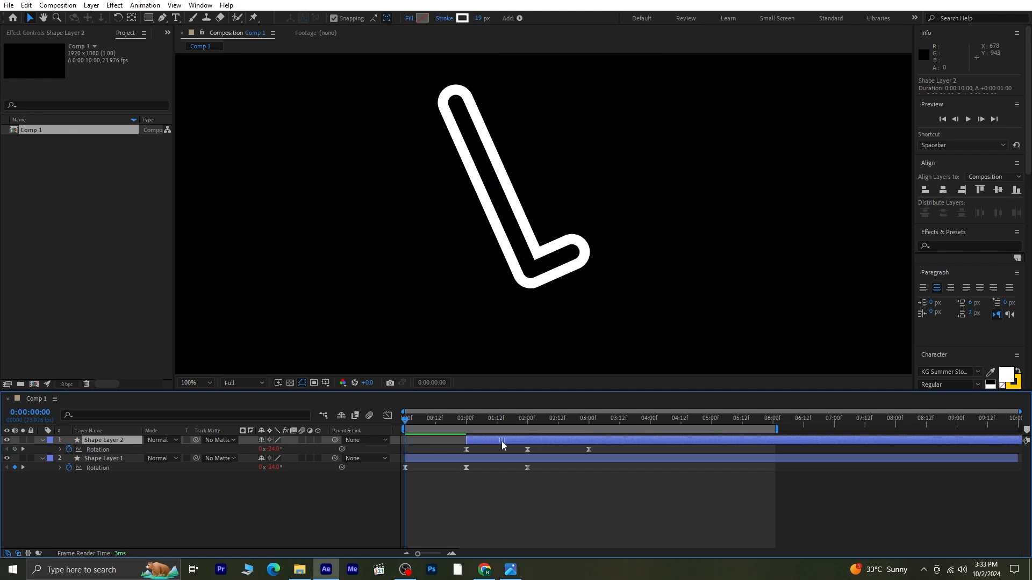
# - Begin the work area at 1 second and preview the two legs walking
pyautogui.moveTo(407, 419); pyautogui.dragTo(467, 482)
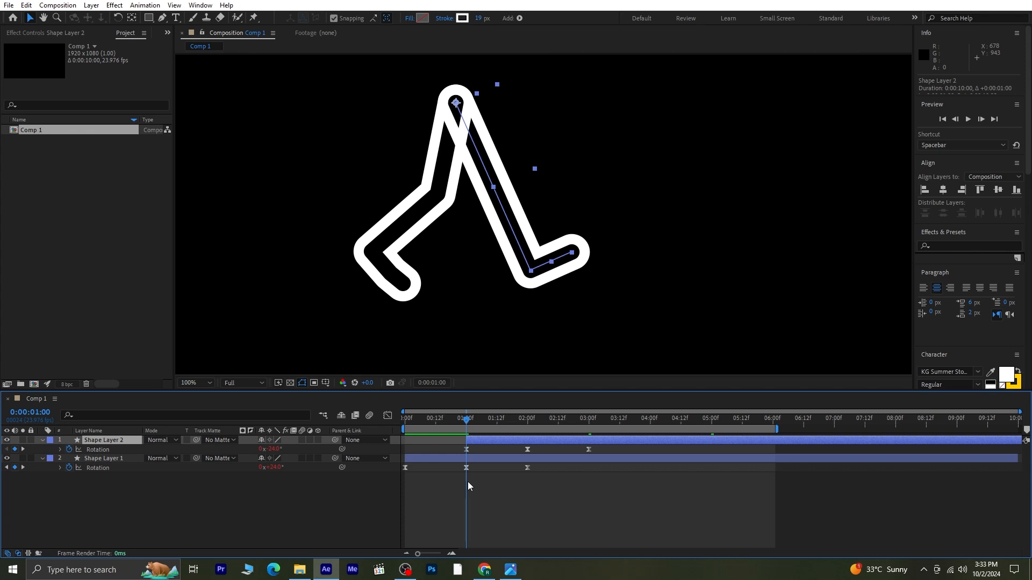
pyautogui.press('b')
pyautogui.press('space')
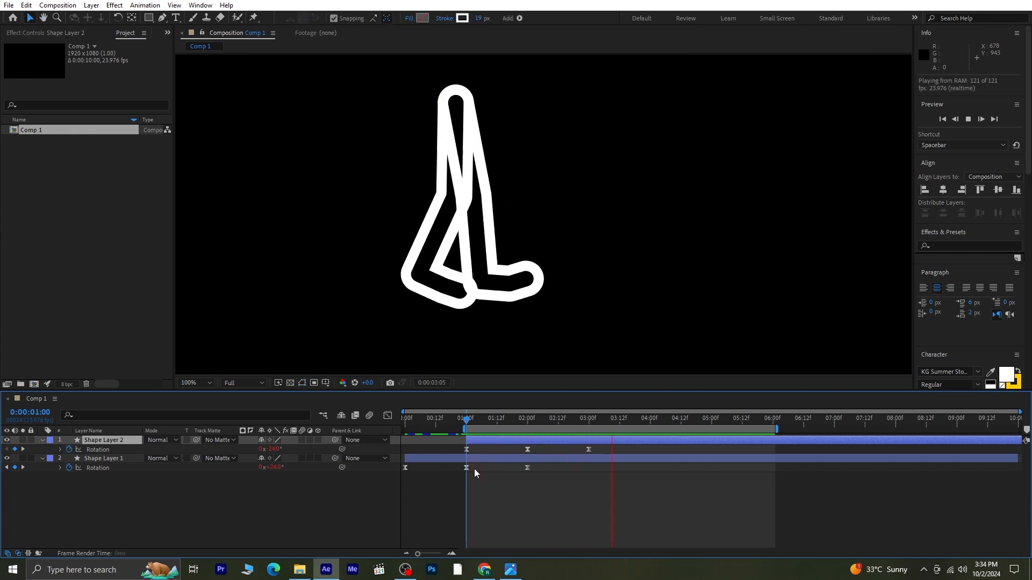
pyautogui.press('space')
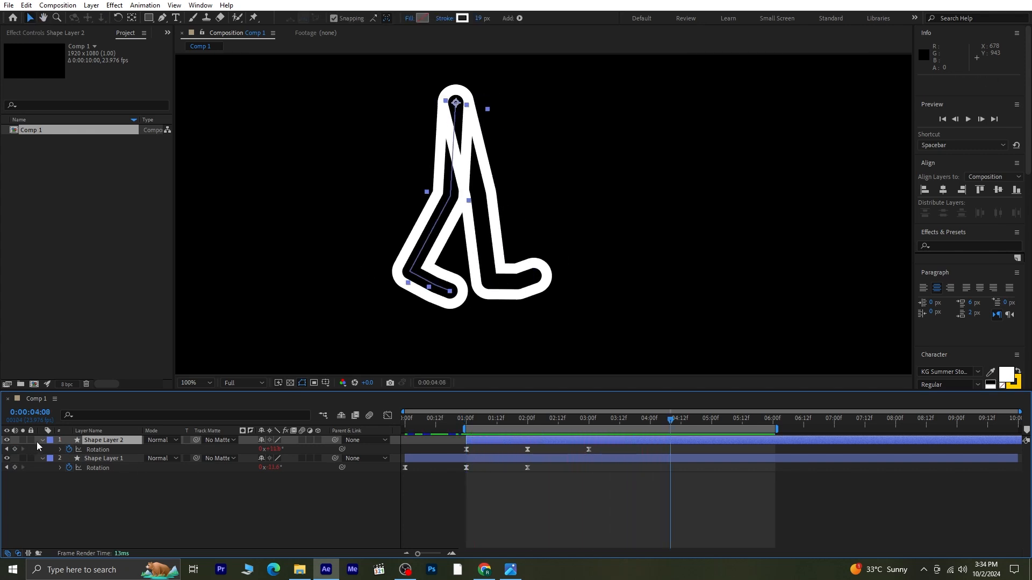
# - Collapse Shape Layer 2, identify its leg by toggling its visibility, and set the leg's fill to black
pyautogui.click(42, 441)
pyautogui.click(6, 440)
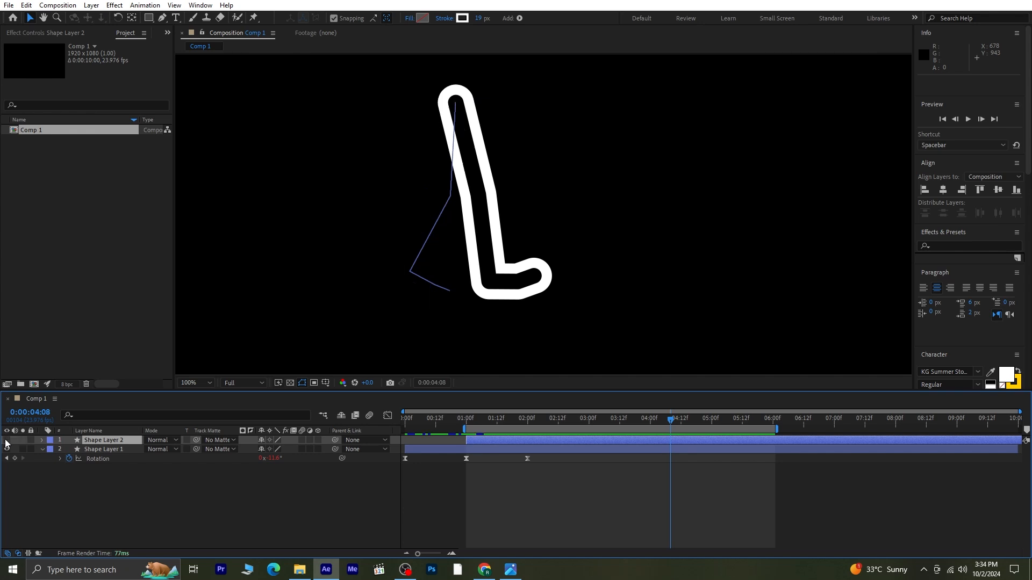
pyautogui.click(7, 440)
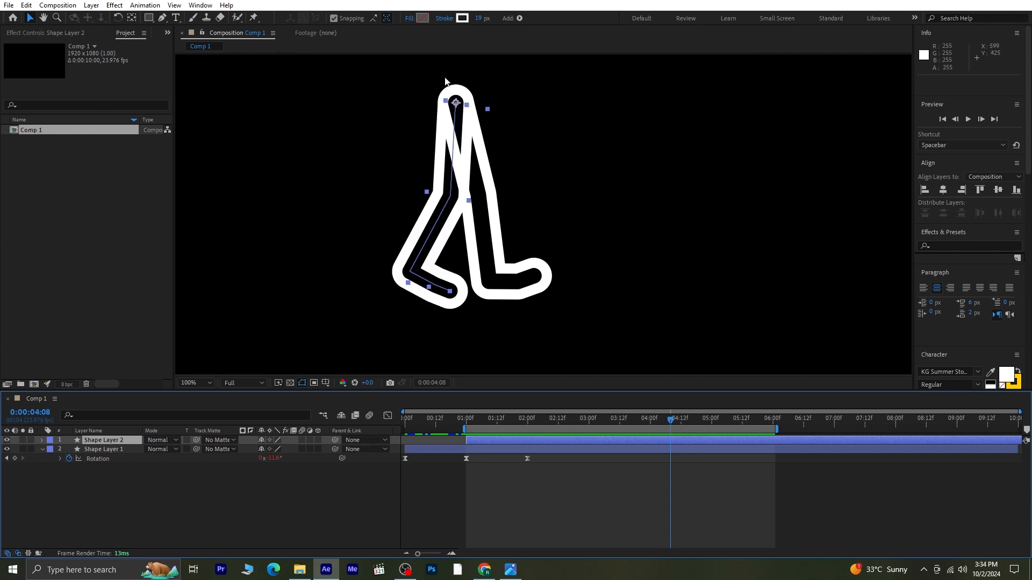
pyautogui.click(425, 18)
pyautogui.moveTo(524, 368); pyautogui.dragTo(543, 386)
pyautogui.click(613, 235)
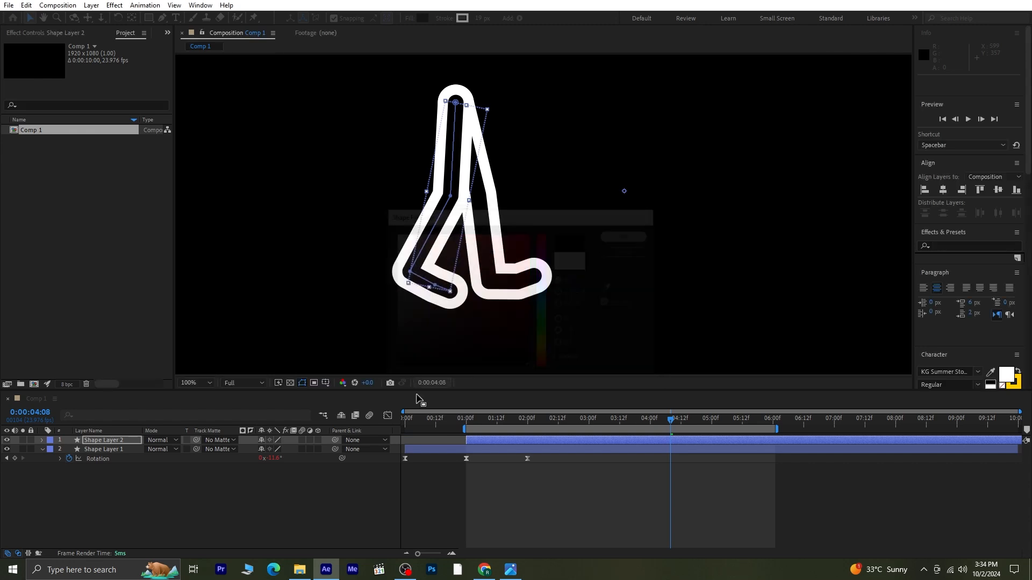
# - Play back the walk from 1 second to check the overlapping legs, and collapse Shape Layer 1
pyautogui.click(237, 509)
pyautogui.click(657, 422)
pyautogui.moveTo(611, 427); pyautogui.dragTo(465, 463)
pyautogui.press('space')
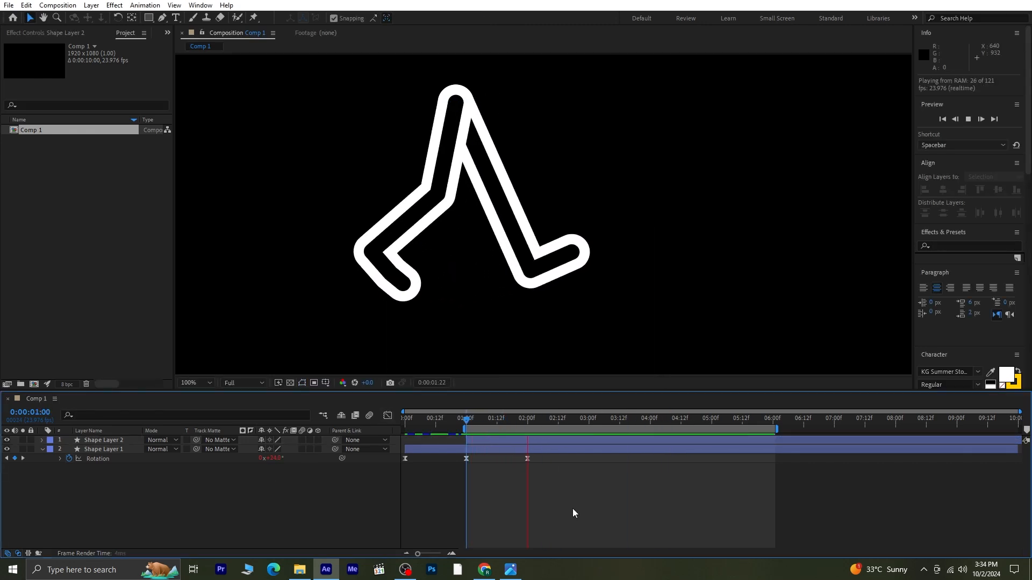
pyautogui.press('space')
pyautogui.click(38, 450)
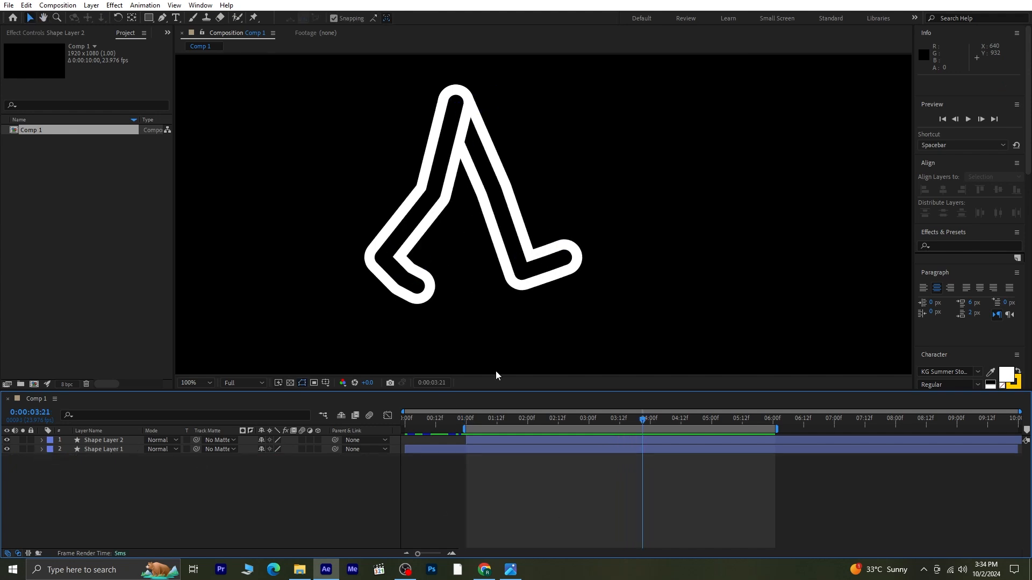
# - Move both leg layers together to the lower middle of the composition
pyautogui.press(',')
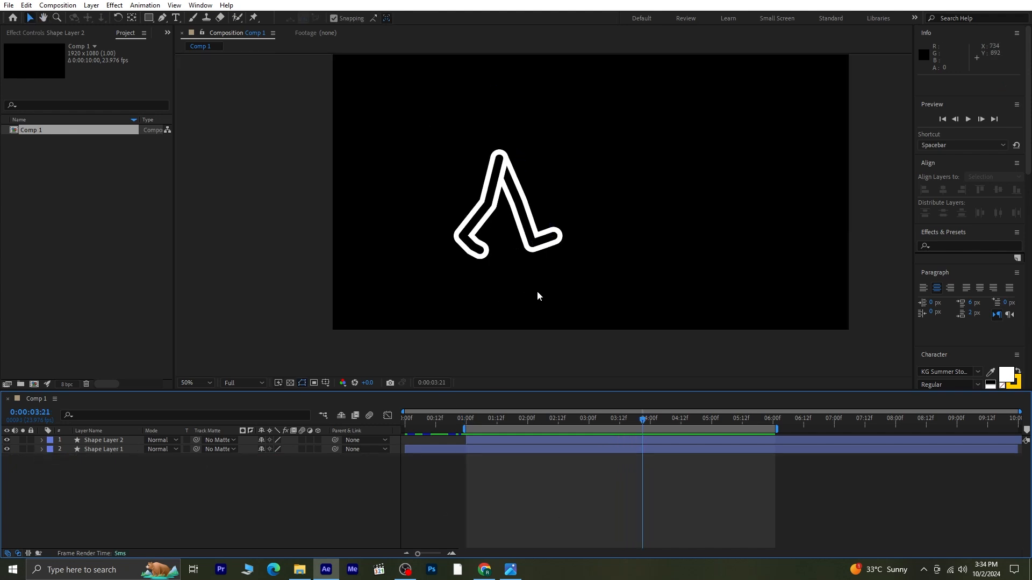
pyautogui.click(101, 440)
pyautogui.keyDown('shift'); pyautogui.click(105, 449); pyautogui.keyUp('shift')
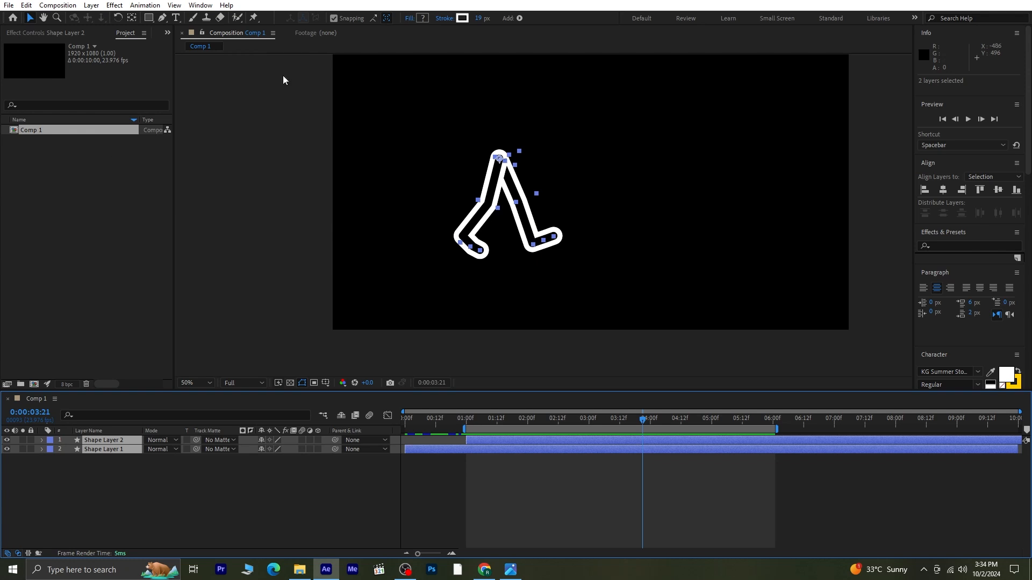
pyautogui.moveTo(543, 239); pyautogui.dragTo(619, 288)
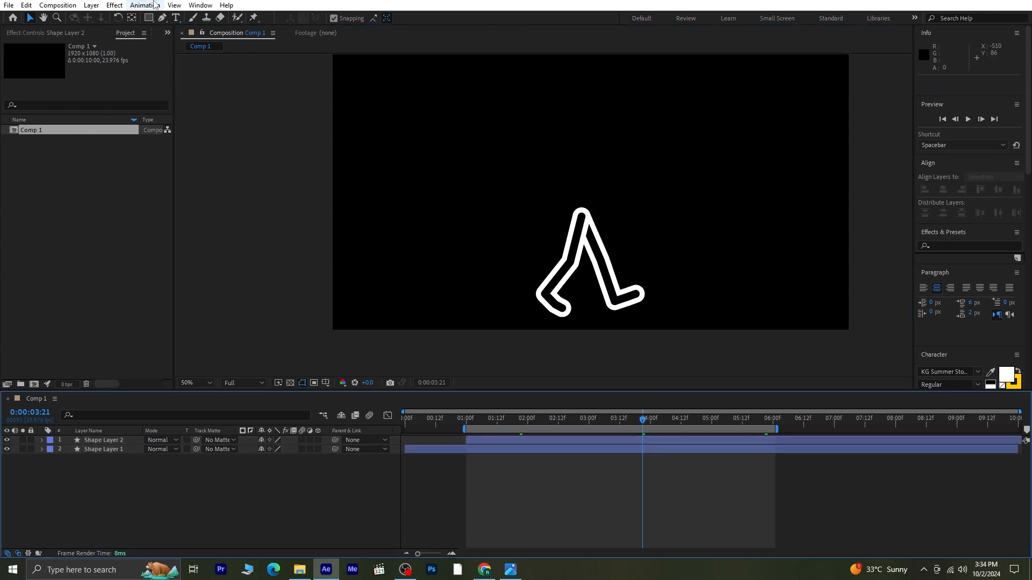
# - Draw an ellipse about 326 by 400 px as the torso and position it directly above the legs
pyautogui.click(148, 18)
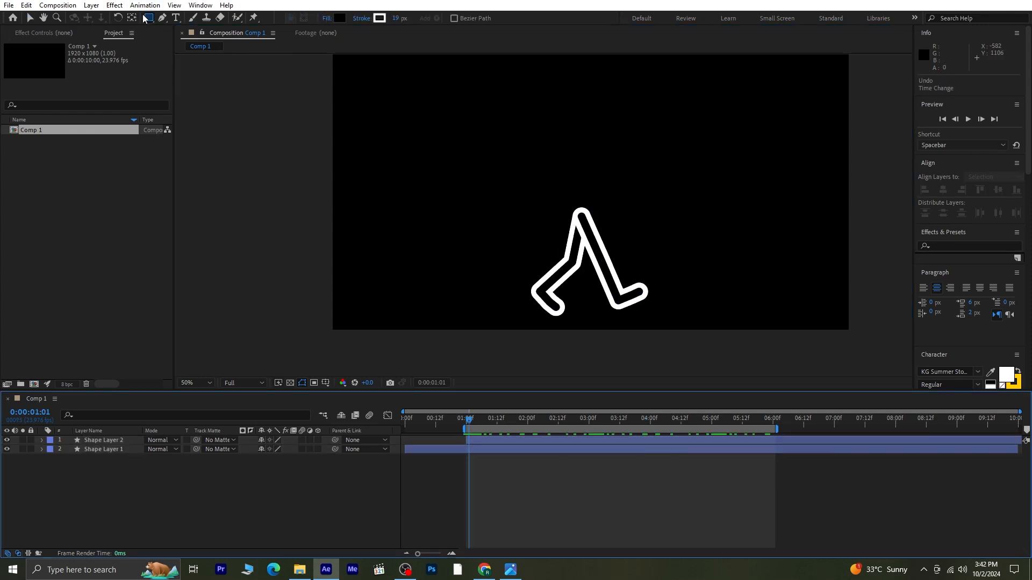
pyautogui.click(148, 18)
pyautogui.click(172, 48)
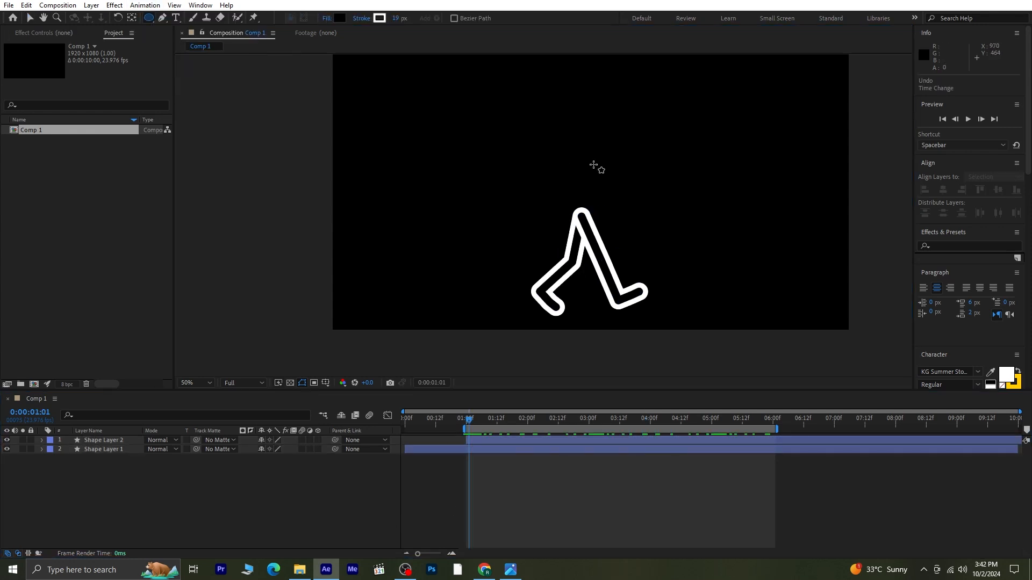
pyautogui.moveTo(554, 139)
pyautogui.mouseDown()
pyautogui.moveTo(587, 173)
pyautogui.moveTo(590, 223)
pyautogui.moveTo(620, 248)
pyautogui.moveTo(641, 247)
pyautogui.mouseUp()
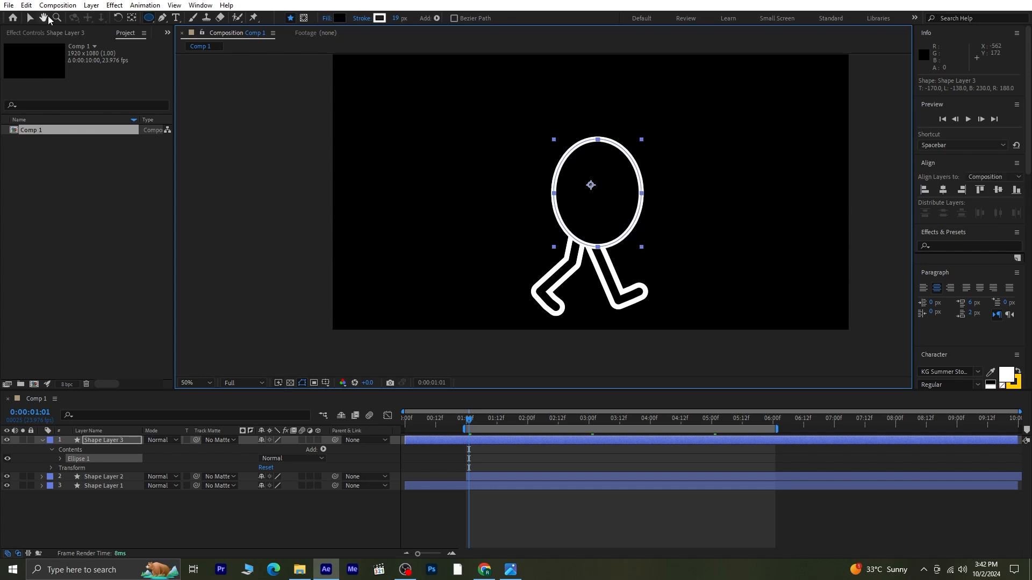
pyautogui.press('v')
pyautogui.moveTo(617, 193); pyautogui.dragTo(602, 180)
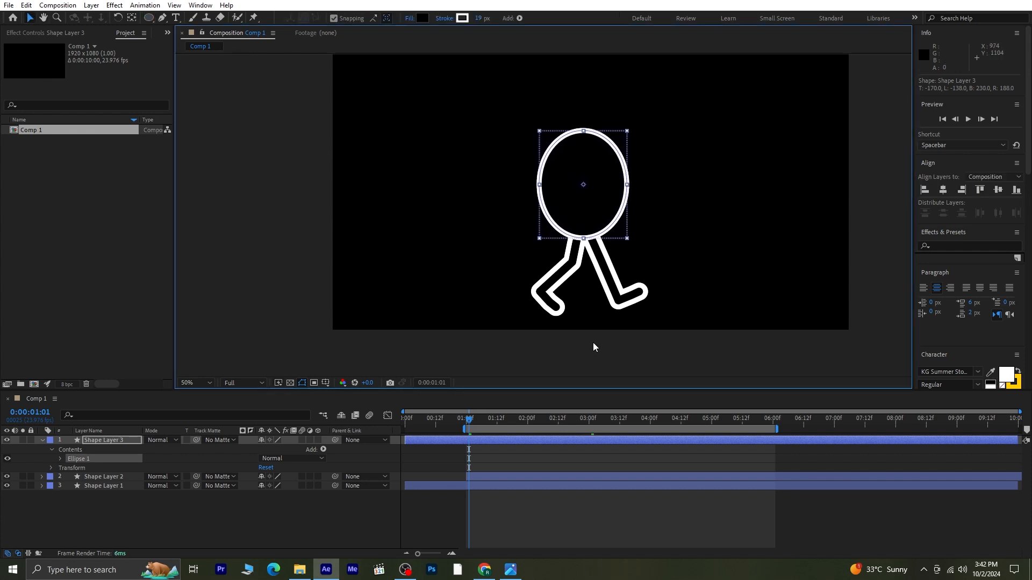
# - Collapse the ellipse layer and rename it body
pyautogui.click(43, 440)
pyautogui.rightClick(109, 441)
pyautogui.click(155, 410)
pyautogui.write('body')
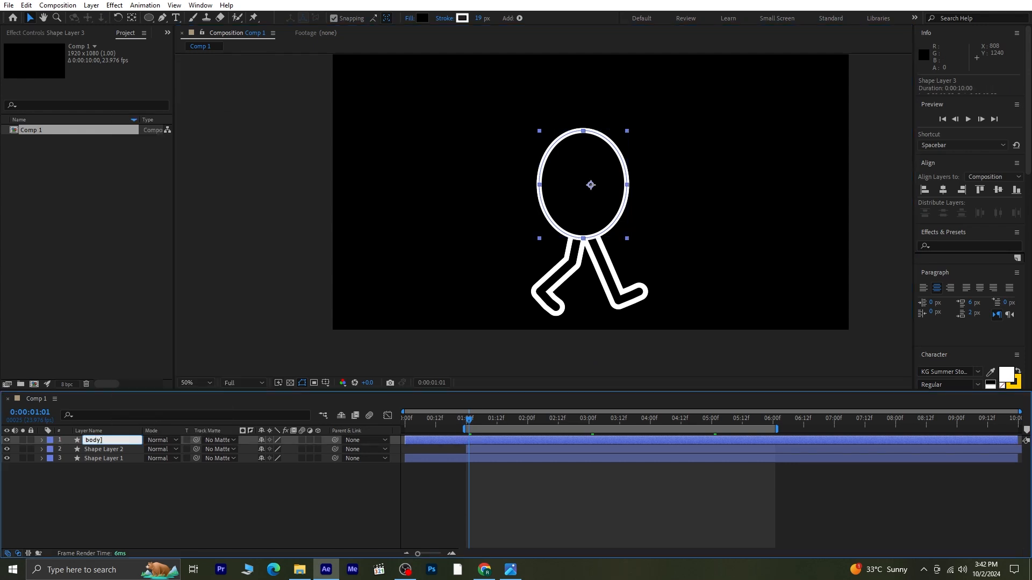
pyautogui.press('Return')
# - Draw a small circle on its own shape layer, place it just above the body and centre its anchor point
pyautogui.click(148, 18)
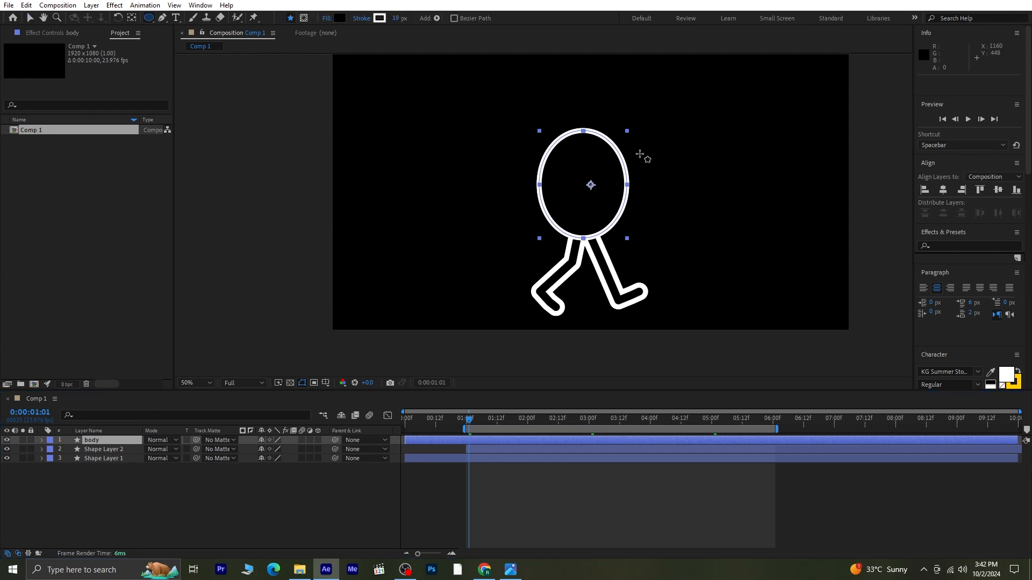
pyautogui.moveTo(565, 106); pyautogui.dragTo(606, 146)
pyautogui.hotkey('ctrl', 'alt', 'Home')
pyautogui.click(131, 18)
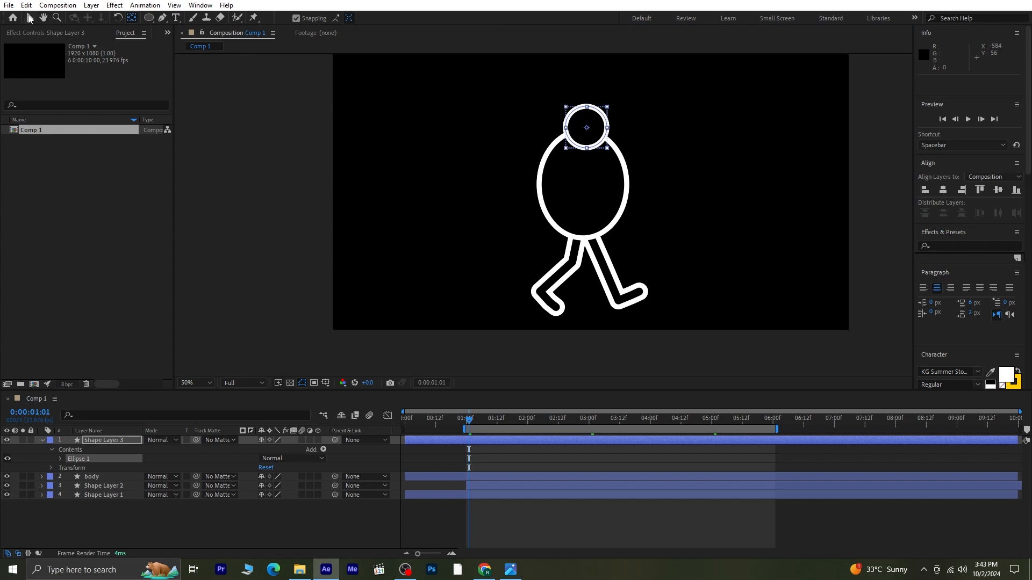
pyautogui.click(29, 17)
pyautogui.moveTo(601, 125); pyautogui.dragTo(595, 99)
pyautogui.click(131, 18)
pyautogui.hotkey('ctrl', 'alt', 'Home')
# - Rename the circle layer head and parent it to the body layer
pyautogui.click(42, 440)
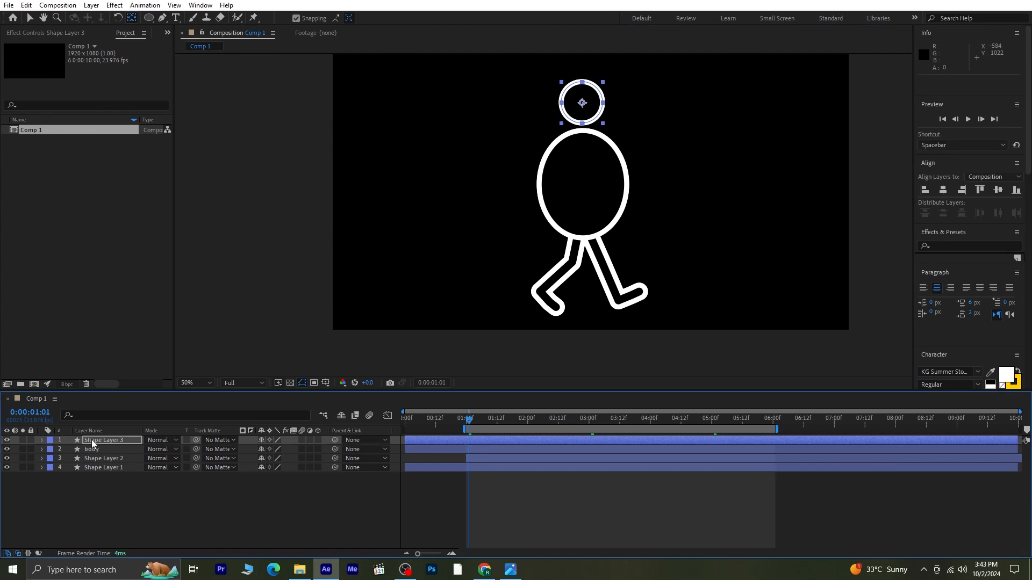
pyautogui.rightClick(90, 440)
pyautogui.click(140, 410)
pyautogui.write('head')
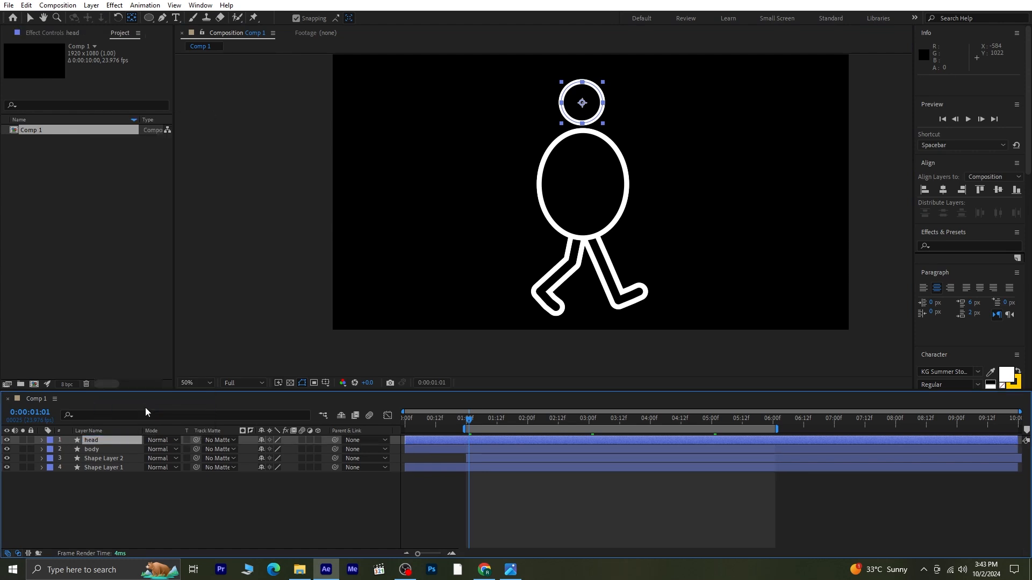
pyautogui.press('Return')
pyautogui.moveTo(329, 440); pyautogui.dragTo(105, 450)
# - Keyframe the body's Position at 1 second and 1 second 12 frames, setting the Y value to 525 at 1 second
pyautogui.moveTo(475, 417); pyautogui.dragTo(467, 425)
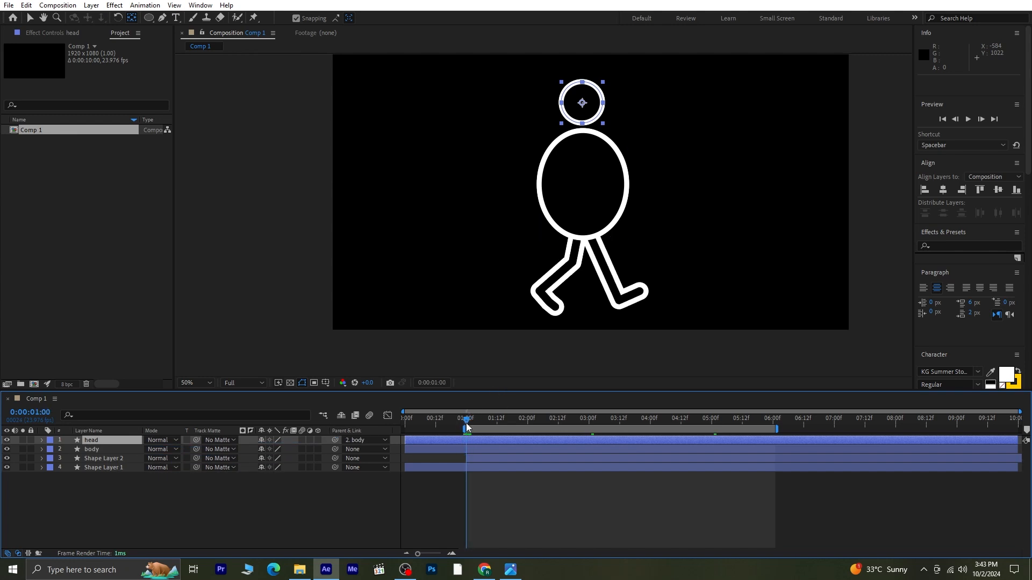
pyautogui.click(94, 450)
pyautogui.press('p')
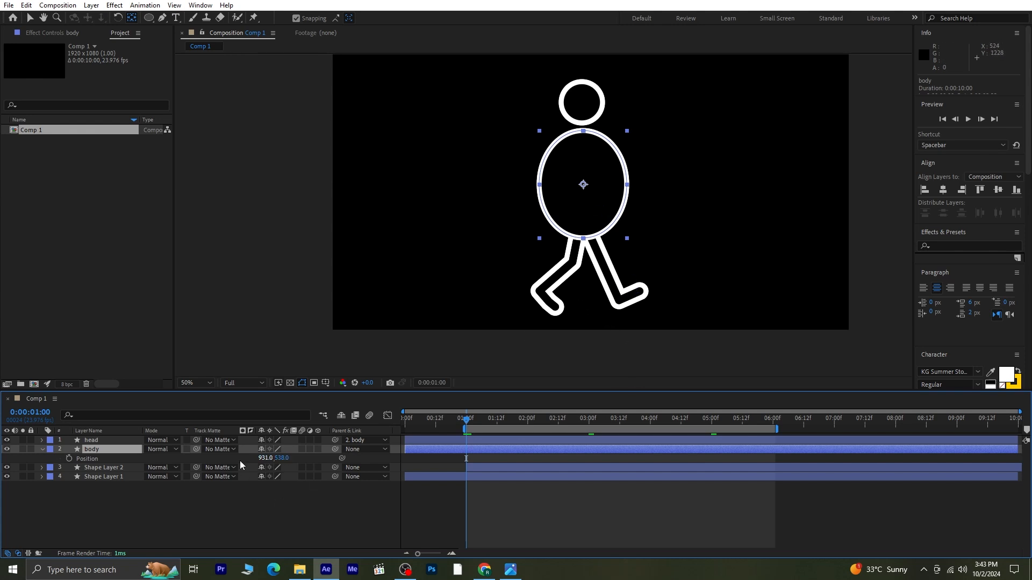
pyautogui.click(69, 459)
pyautogui.moveTo(471, 425); pyautogui.dragTo(499, 438)
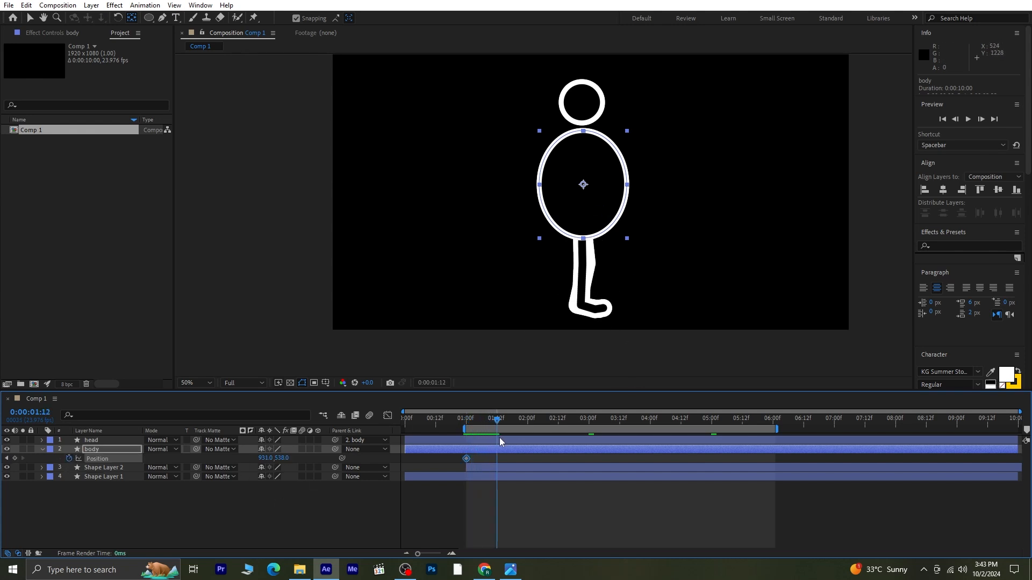
pyautogui.click(6, 459)
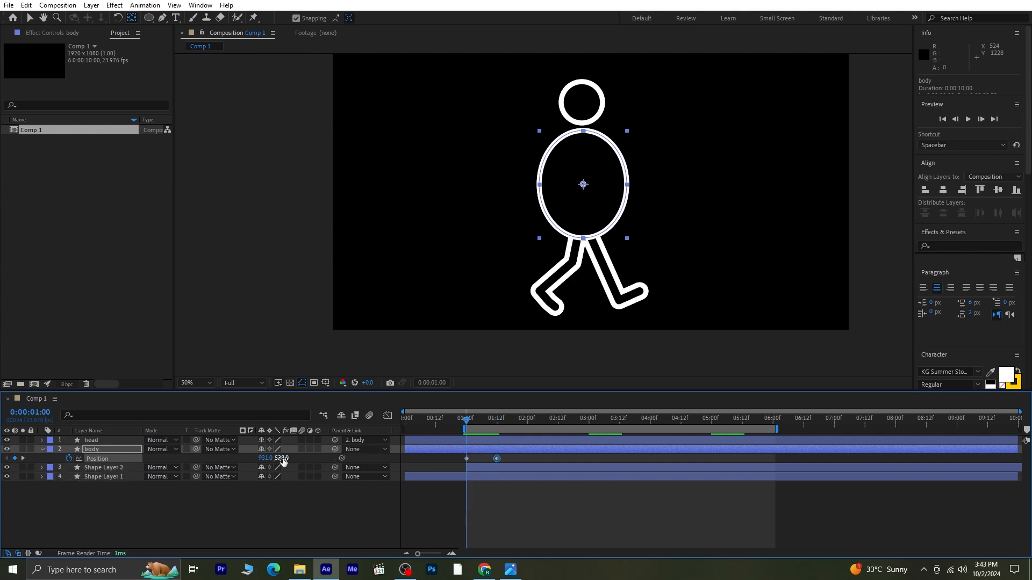
pyautogui.moveTo(283, 458); pyautogui.dragTo(271, 463)
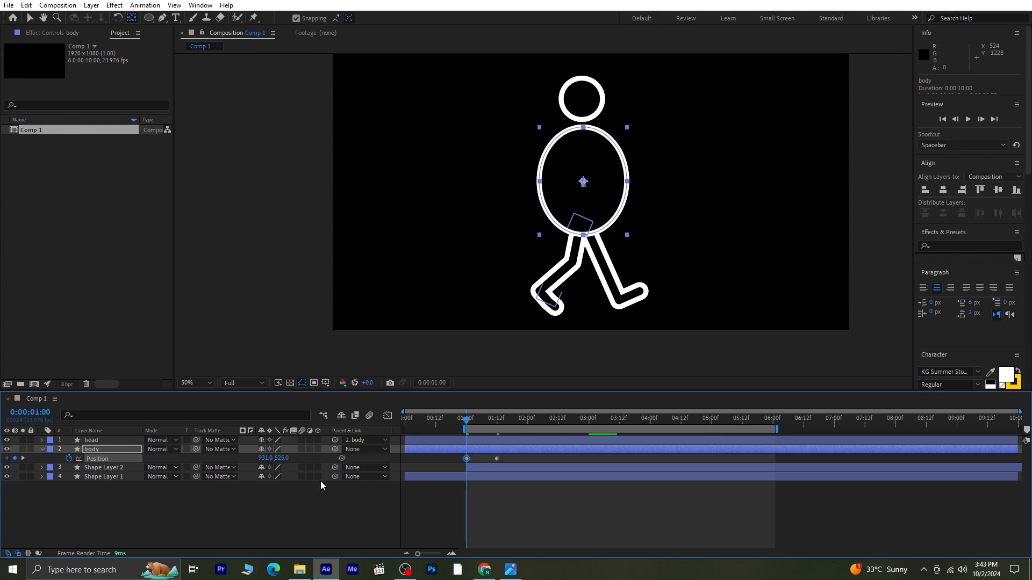
# - Copy the body's 1-second Position keyframe to 1 second 23 frames and its 1-second-12-frame keyframe to 2 seconds 13 frames
pyautogui.click(22, 459)
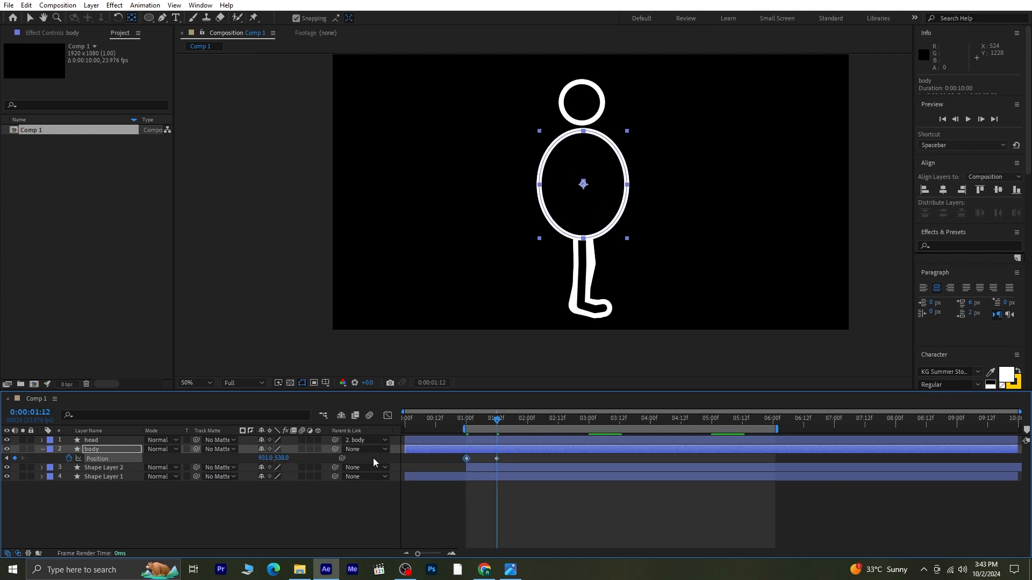
pyautogui.hotkey('ctrl', 'c')
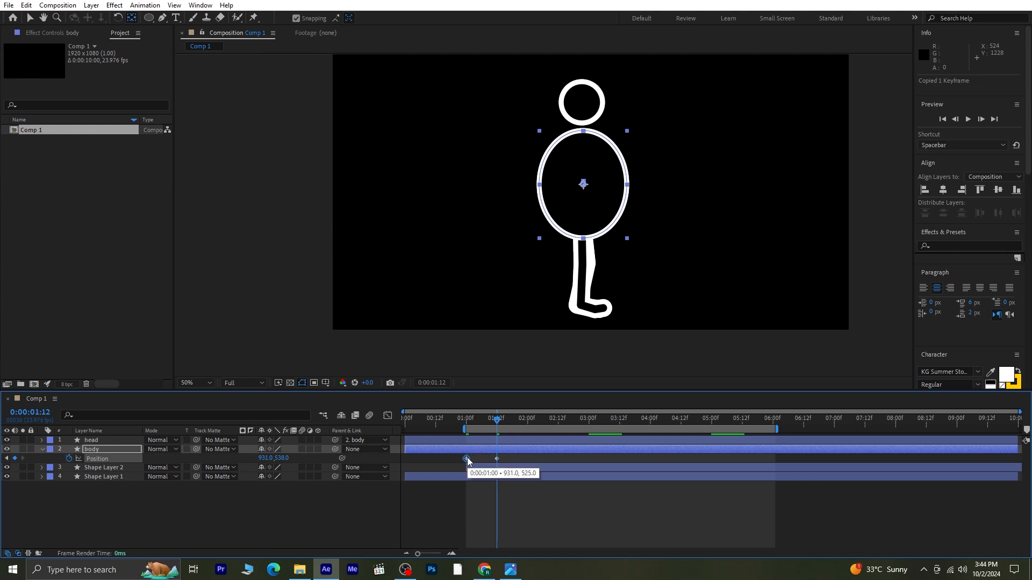
pyautogui.moveTo(498, 422); pyautogui.dragTo(526, 429)
pyautogui.hotkey('ctrl', 'v')
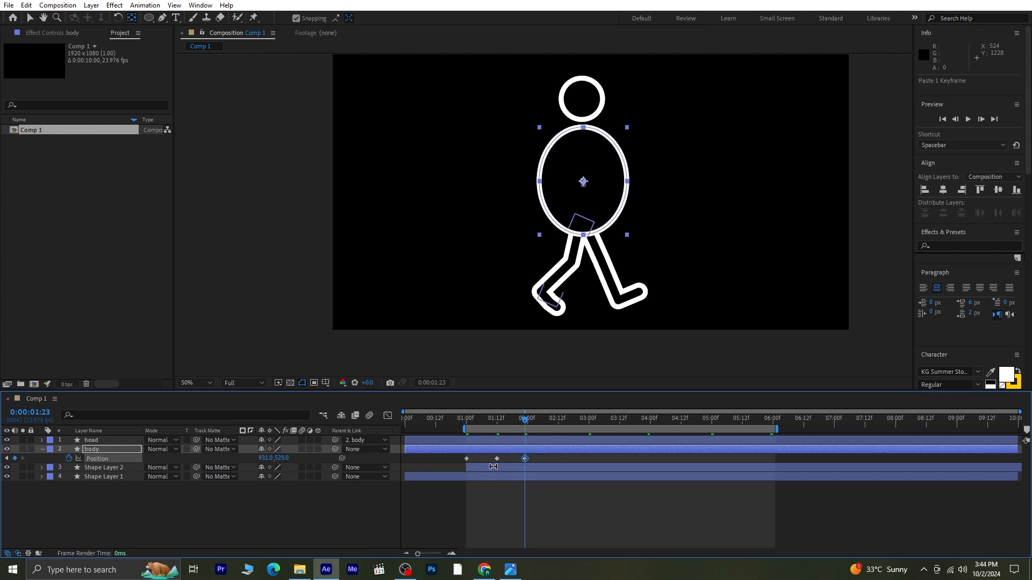
pyautogui.click(497, 459)
pyautogui.hotkey('ctrl', 'c')
pyautogui.moveTo(526, 419); pyautogui.dragTo(559, 438)
pyautogui.hotkey('ctrl', 'v')
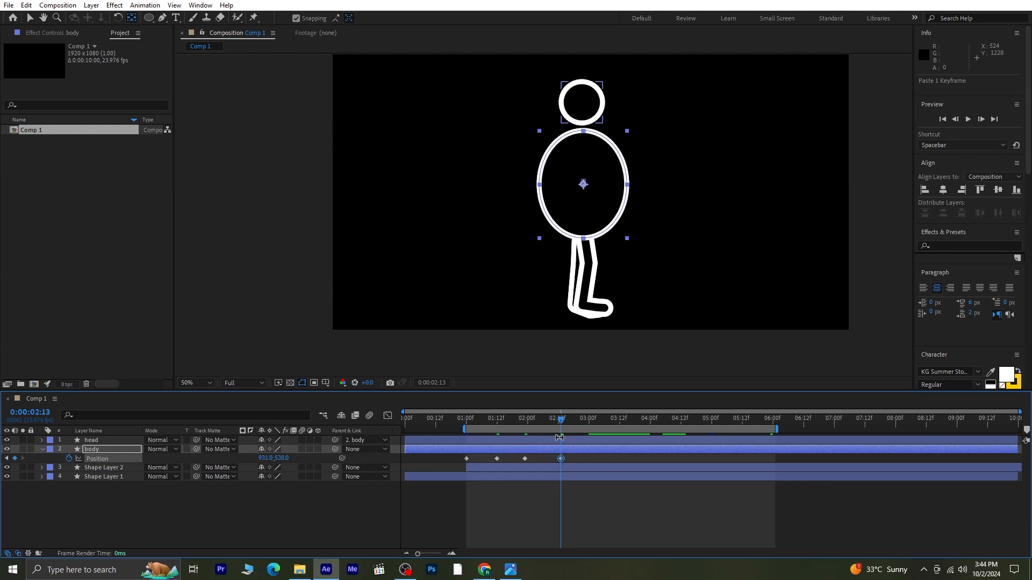
# - Loop the body's Position with the expression loopOut("pingpong") and check the bobbing motion across the work area
pyautogui.keyDown('alt'); pyautogui.click(70, 459); pyautogui.keyUp('alt')
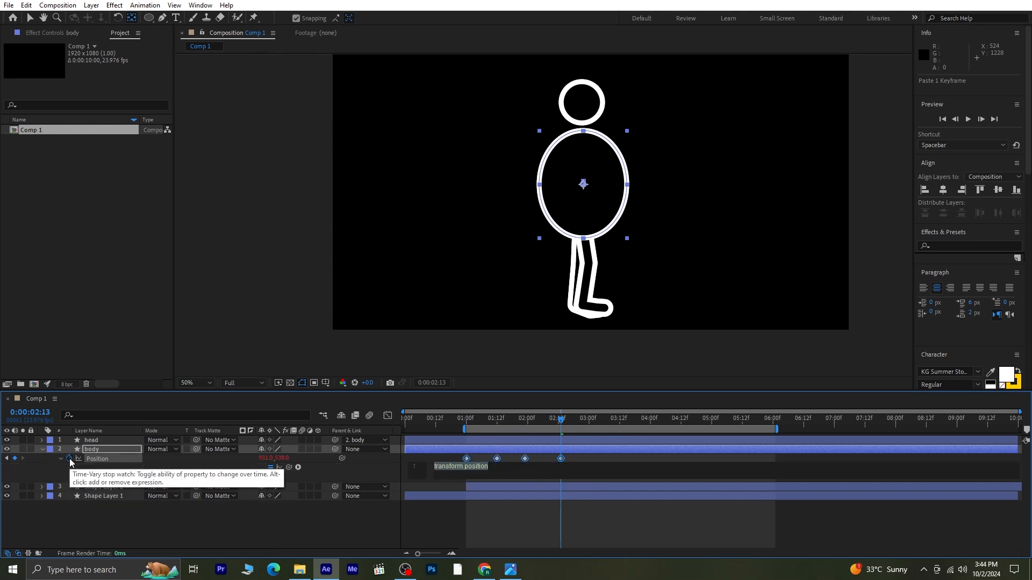
pyautogui.write('lo')
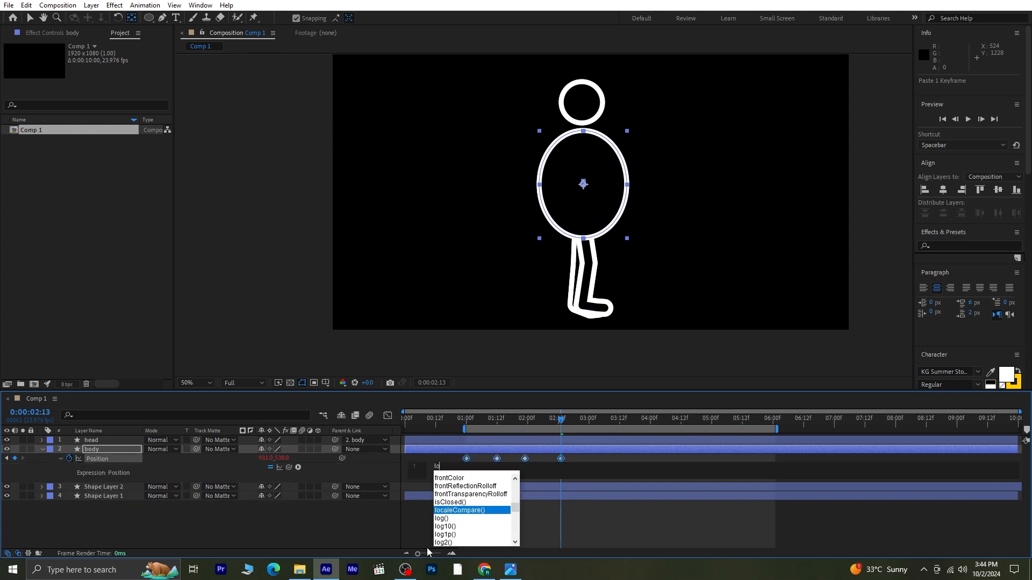
pyautogui.write('opou')
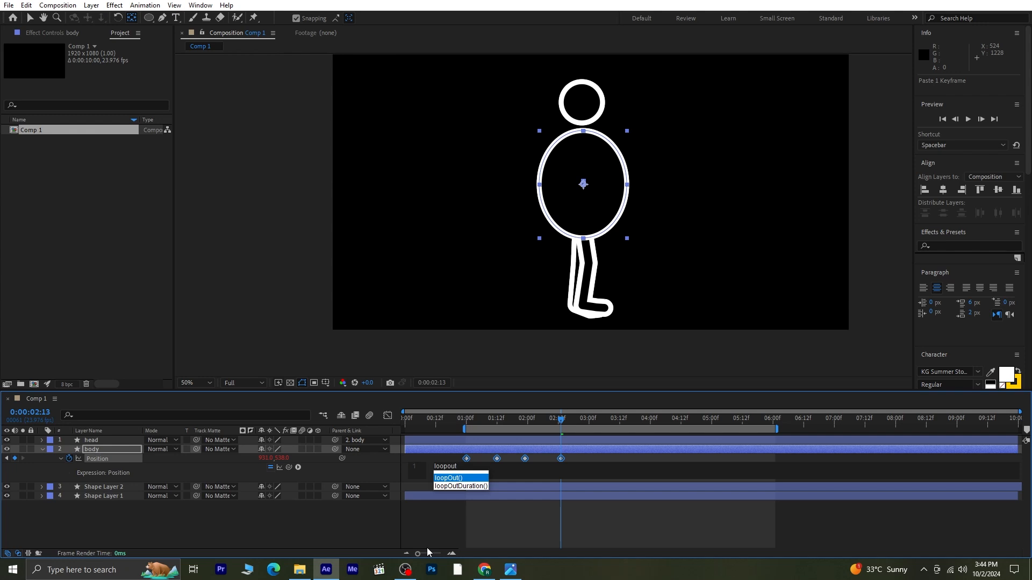
pyautogui.write('t')
pyautogui.click(451, 478)
pyautogui.write('"')
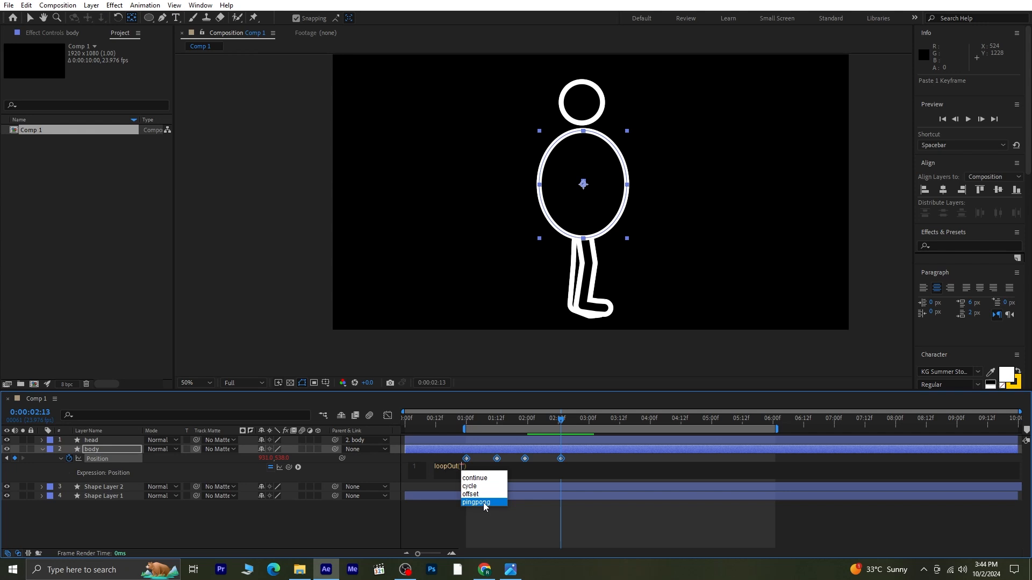
pyautogui.click(501, 517)
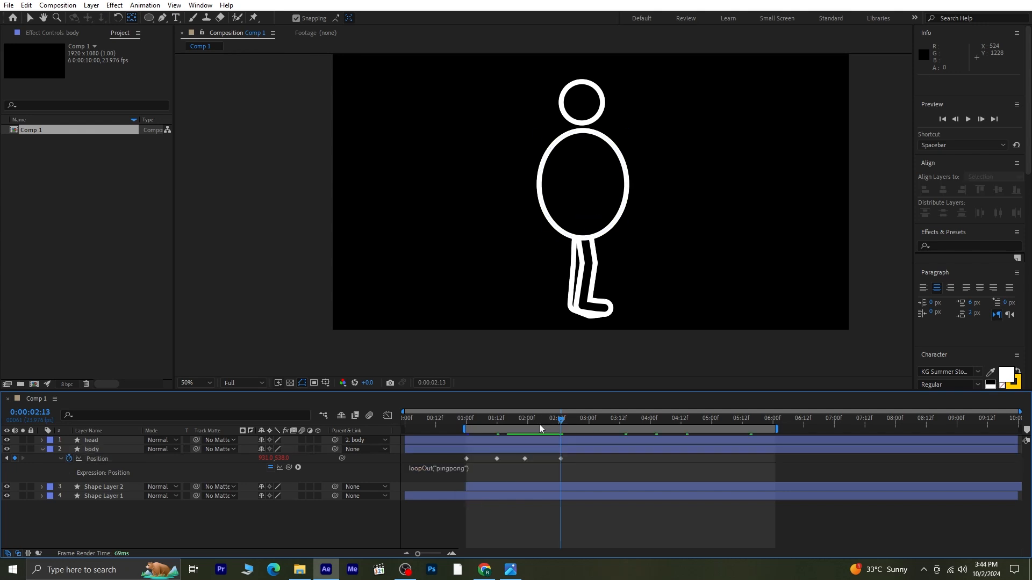
pyautogui.moveTo(540, 429); pyautogui.dragTo(468, 440)
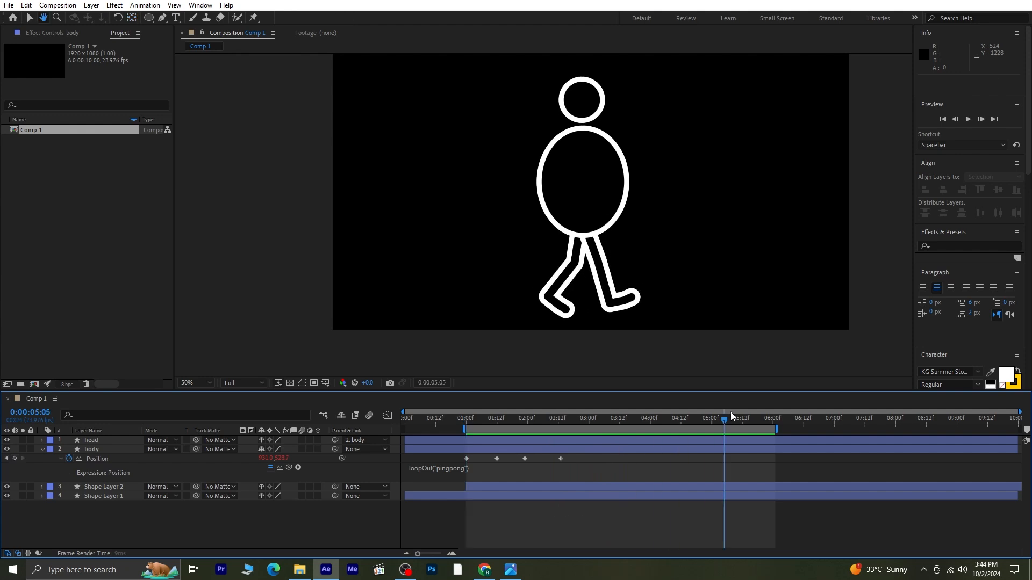
pyautogui.moveTo(722, 423); pyautogui.dragTo(482, 451)
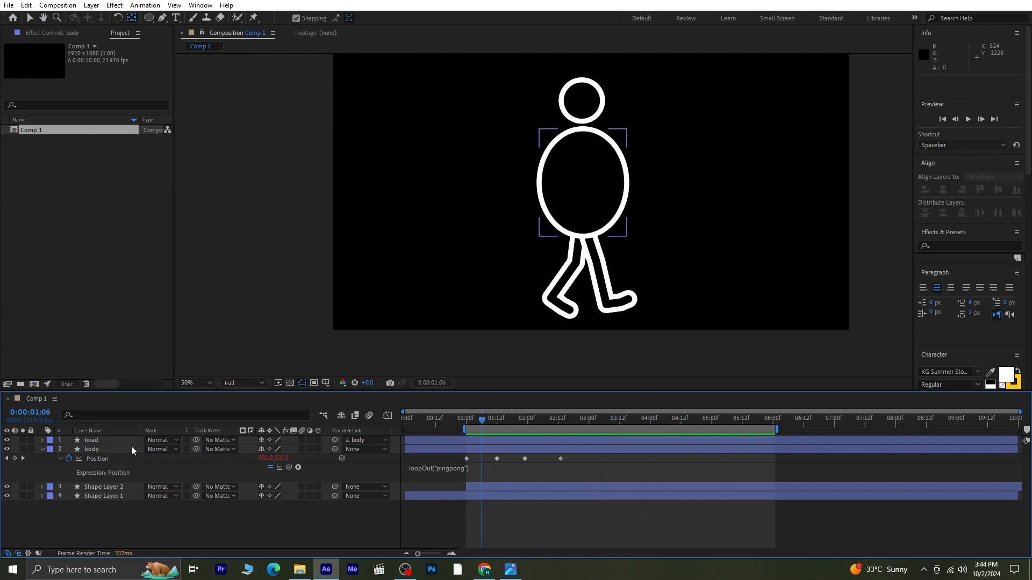